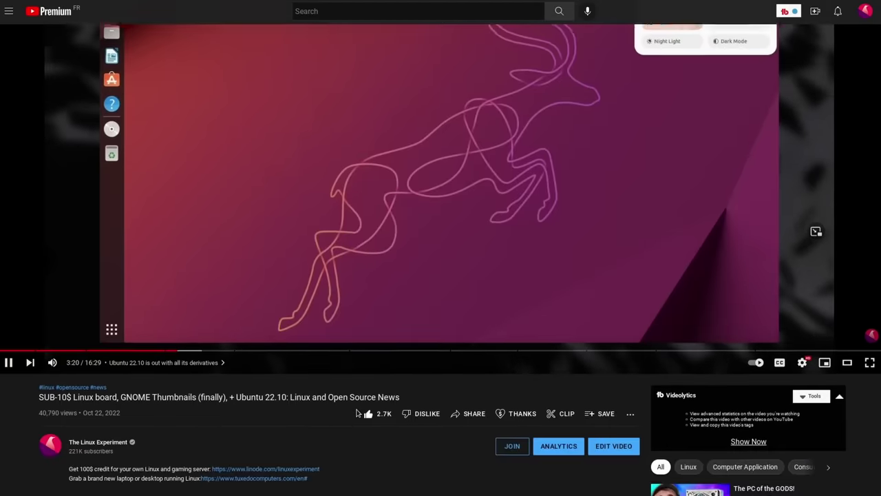
{"action": "scroll", "coordinate": [357, 411], "scroll_direction": "down", "scroll_amount": 1}
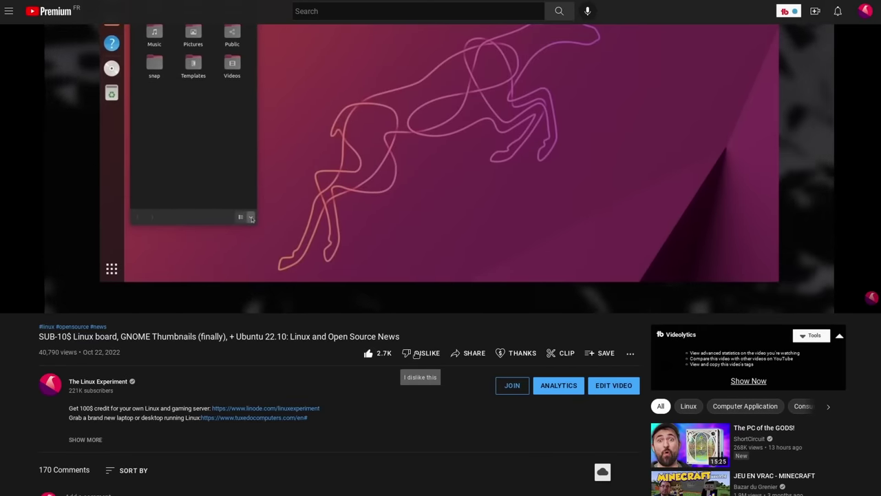
Step: Dislike the Linux news video, switch to theater mode and set quality to 2160p
{"action": "left_click", "coordinate": [381, 355]}
{"action": "left_click", "coordinate": [424, 355]}
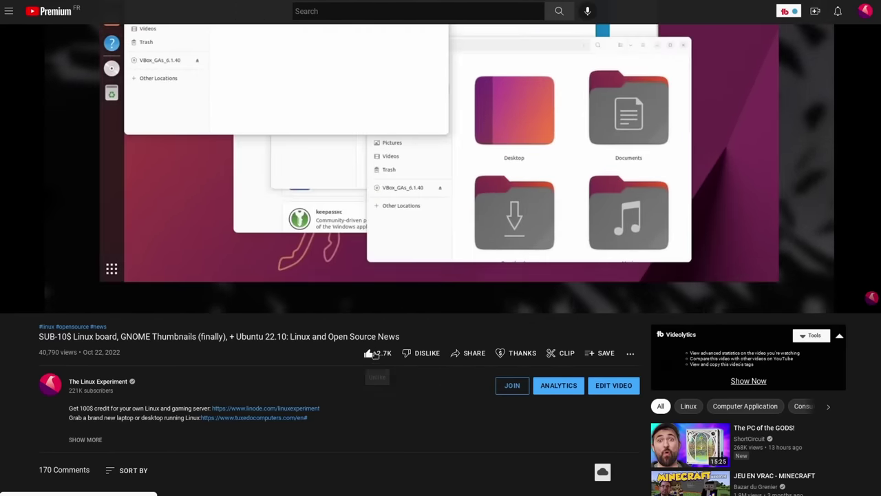
{"action": "key", "text": "t"}
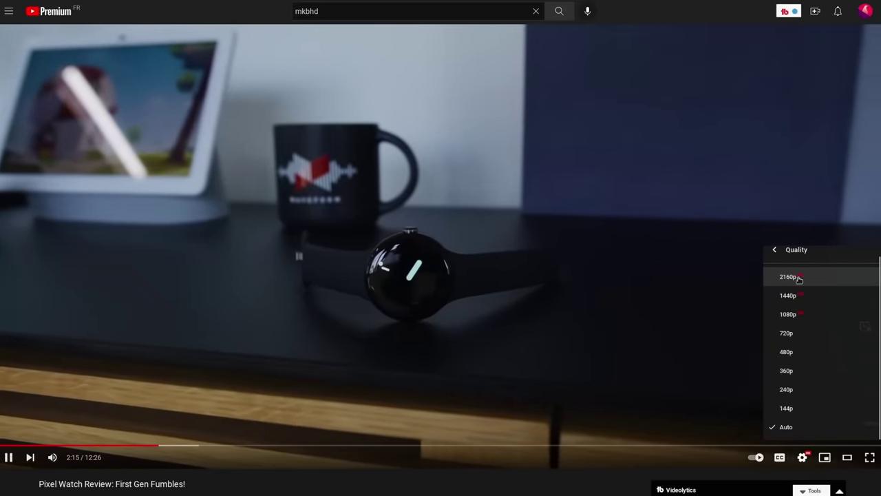
{"action": "left_click", "coordinate": [826, 279]}
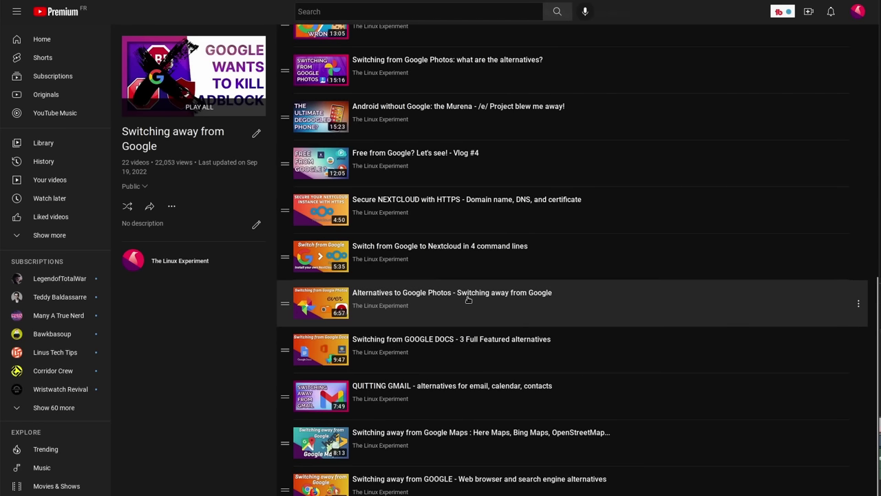
Step: Play 'The Earth is Definitely Not Flat' from the suggested videos sidebar
{"action": "scroll", "coordinate": [475, 255], "scroll_direction": "up", "scroll_amount": 2}
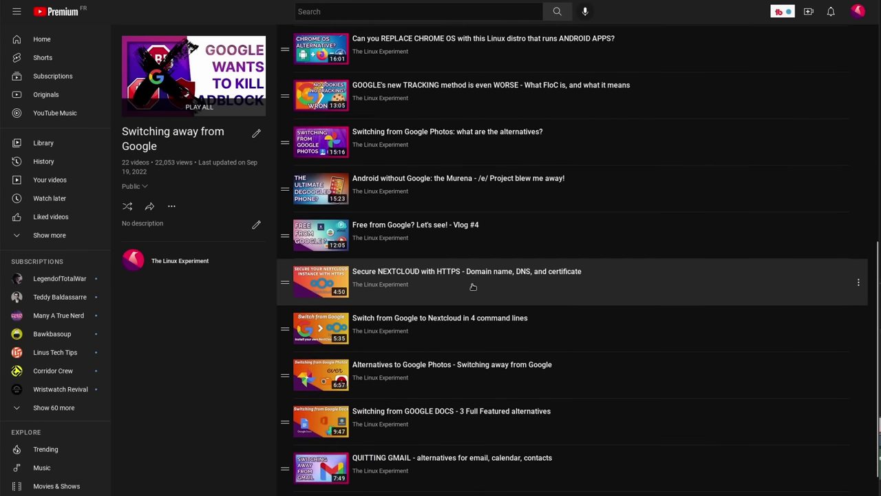
{"action": "scroll", "coordinate": [474, 297], "scroll_direction": "up", "scroll_amount": 1}
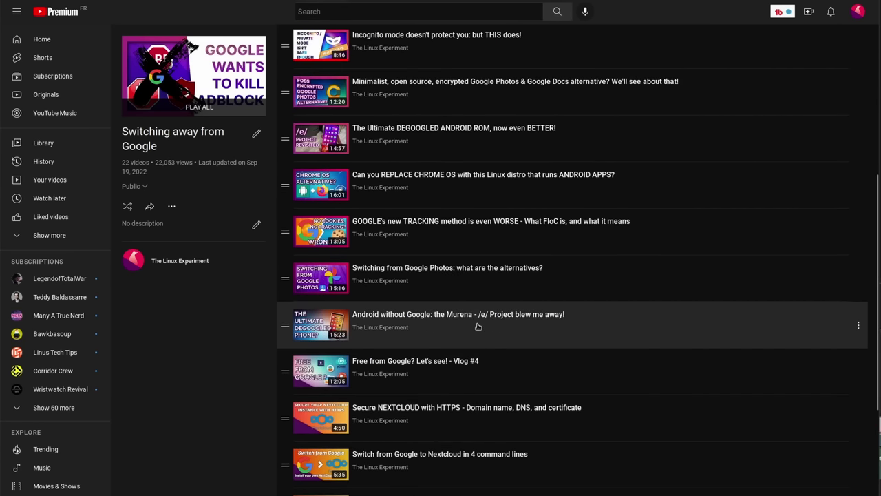
{"action": "scroll", "coordinate": [489, 291], "scroll_direction": "up", "scroll_amount": 2}
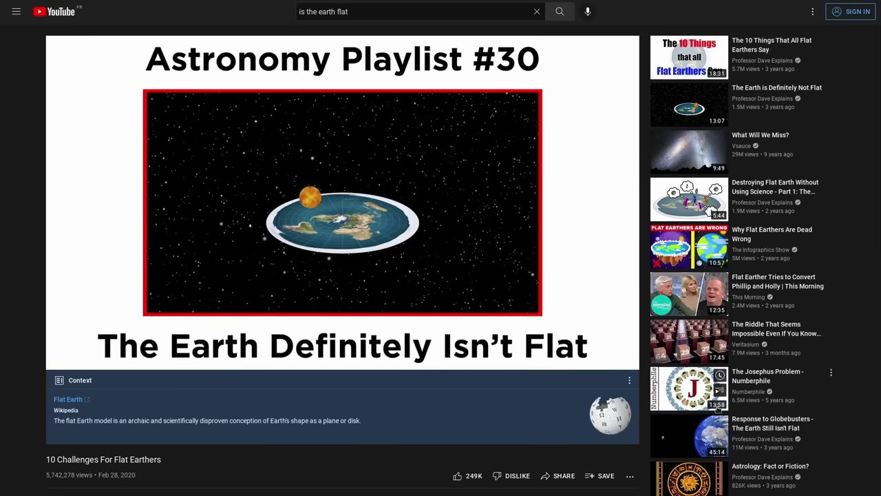
{"action": "left_click", "coordinate": [696, 95]}
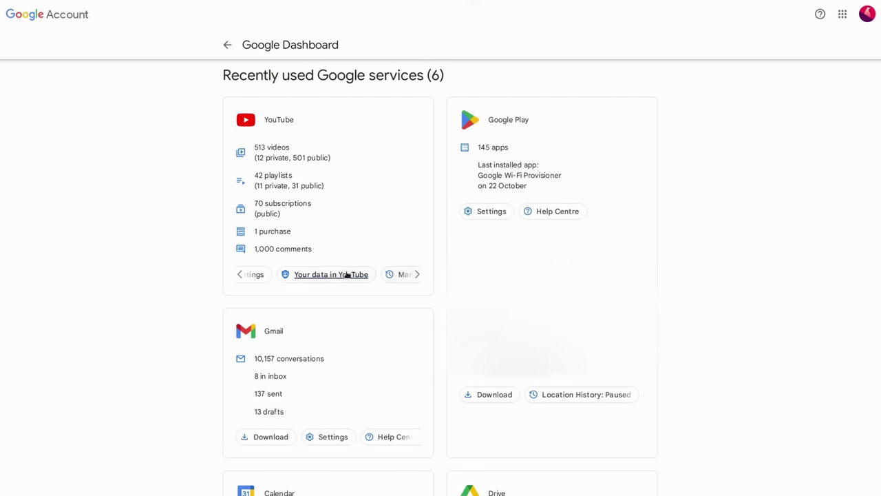
Step: Open Your data in YouTube and expand its dashboard to show subscriptions, purchases and comments counts
{"action": "left_click", "coordinate": [331, 274]}
{"action": "scroll", "coordinate": [575, 270], "scroll_direction": "down", "scroll_amount": 3}
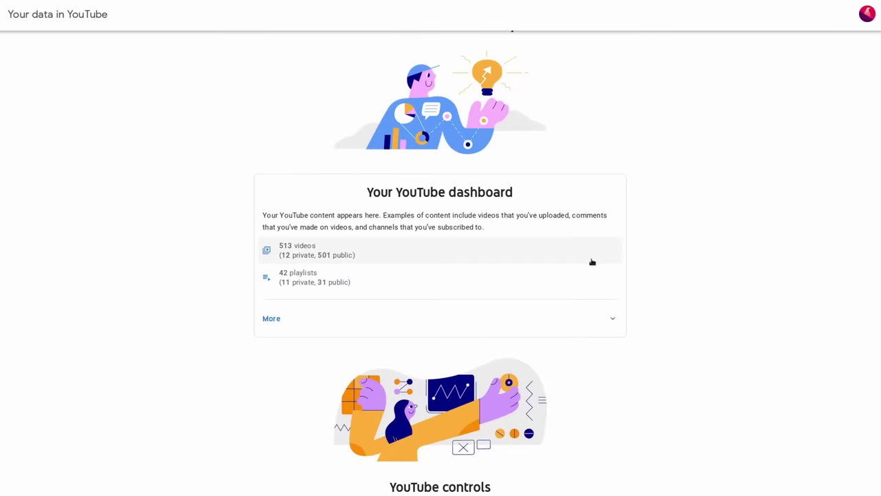
{"action": "left_click", "coordinate": [597, 250]}
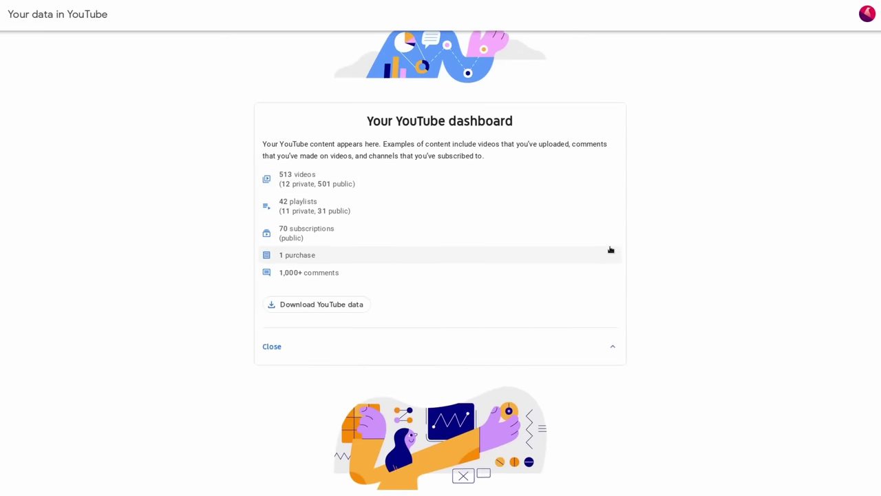
{"action": "scroll", "coordinate": [610, 248], "scroll_direction": "down", "scroll_amount": 4}
{"action": "scroll", "coordinate": [610, 246], "scroll_direction": "down", "scroll_amount": 1}
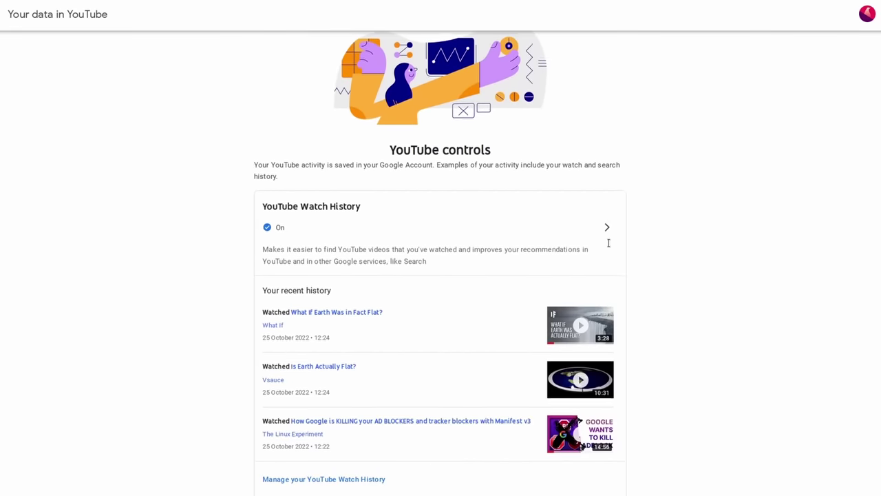
{"action": "scroll", "coordinate": [610, 247], "scroll_direction": "up", "scroll_amount": 3}
{"action": "scroll", "coordinate": [609, 246], "scroll_direction": "down", "scroll_amount": 4}
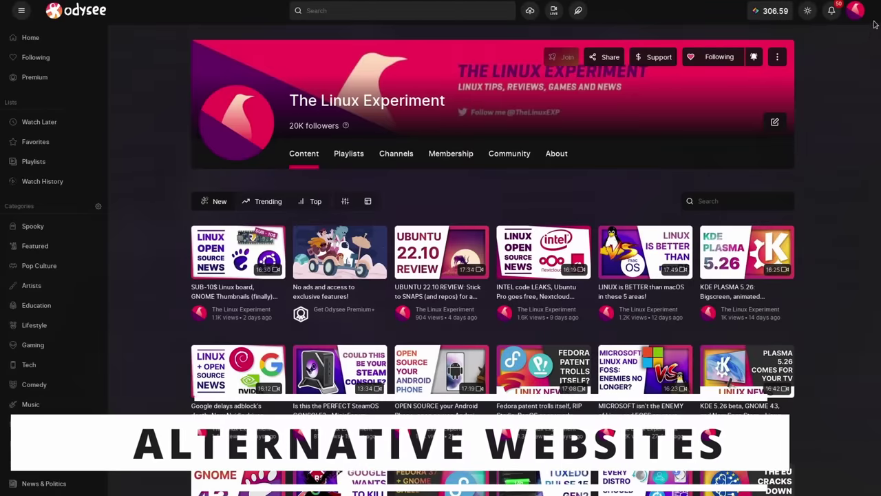
Step: Switch the Odysee video from Auto to Original (1080p) quality and browse its chapters
{"action": "scroll", "coordinate": [878, 20], "scroll_direction": "down", "scroll_amount": 1}
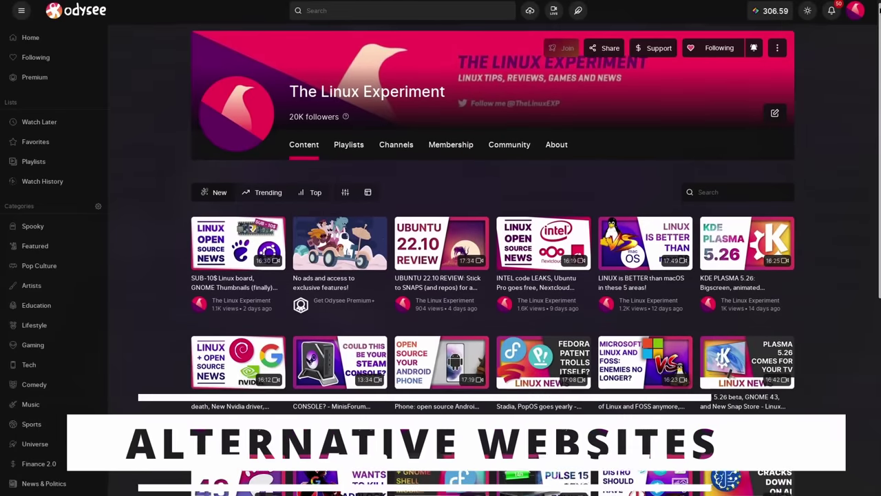
{"action": "scroll", "coordinate": [879, 21], "scroll_direction": "down", "scroll_amount": 2}
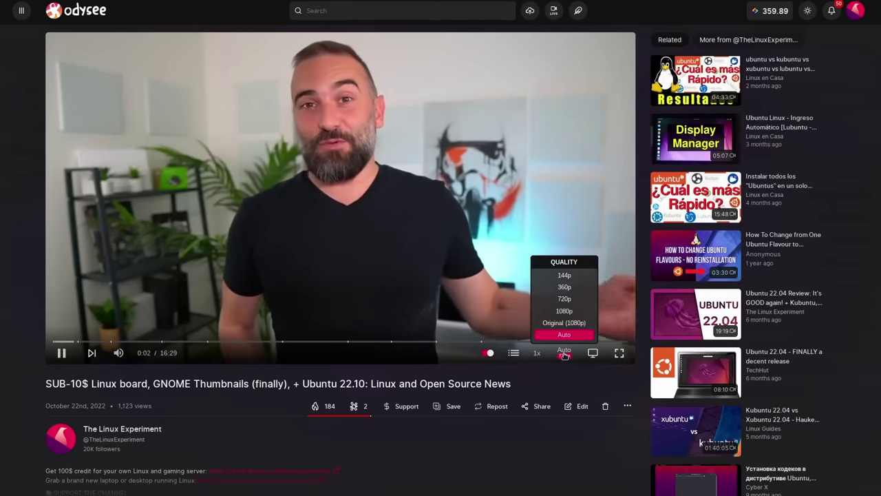
{"action": "left_click", "coordinate": [564, 322]}
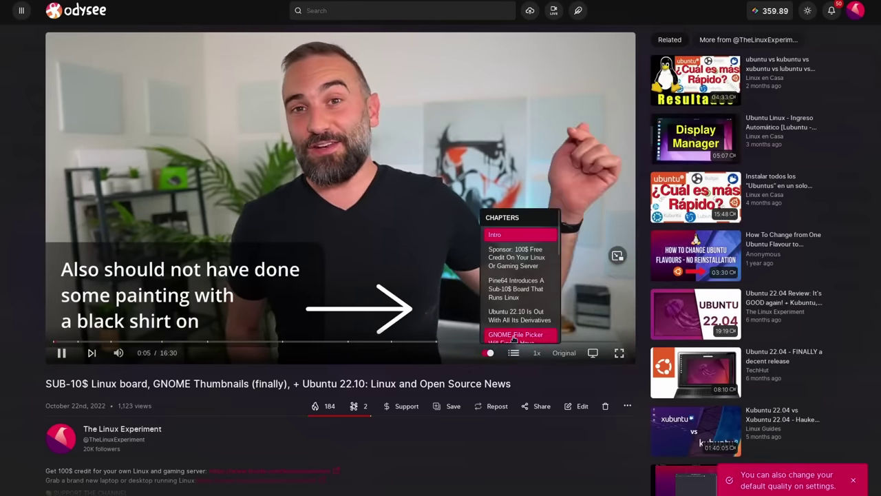
{"action": "scroll", "coordinate": [512, 309], "scroll_direction": "down", "scroll_amount": 5}
{"action": "scroll", "coordinate": [513, 309], "scroll_direction": "up", "scroll_amount": 5}
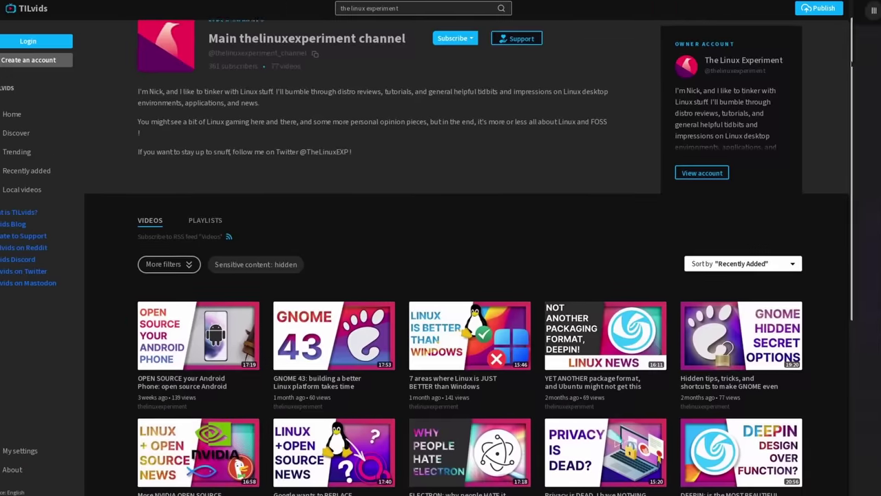
{"action": "scroll", "coordinate": [834, 135], "scroll_direction": "down", "scroll_amount": 3}
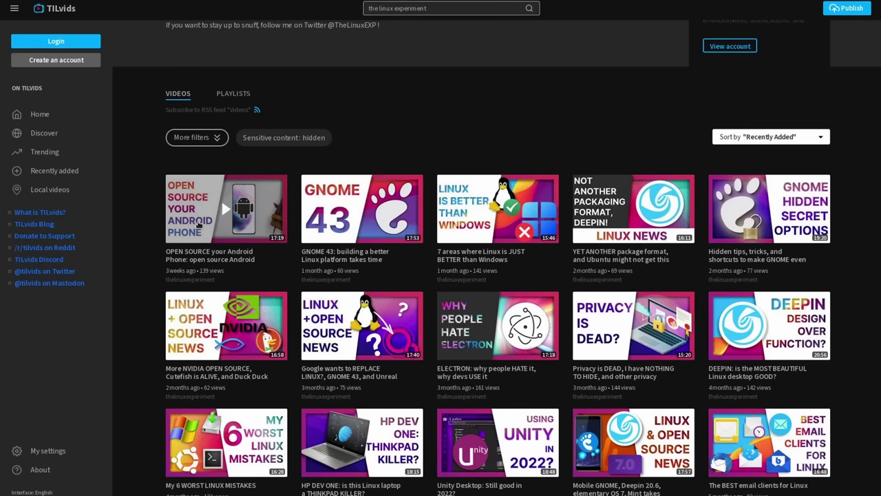
Step: Play the OPEN SOURCE your Android Phone video at a sharper resolution, toggling theater mode
{"action": "left_click", "coordinate": [198, 224]}
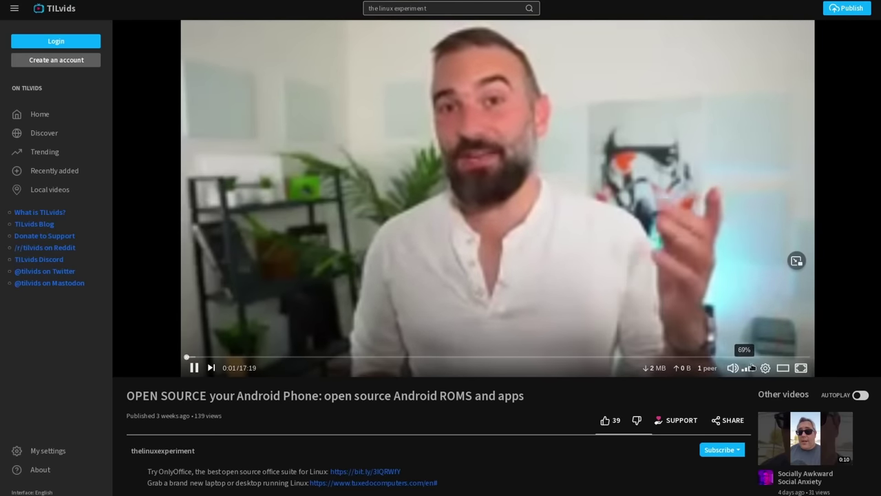
{"action": "left_click", "coordinate": [765, 367]}
{"action": "left_click", "coordinate": [771, 344]}
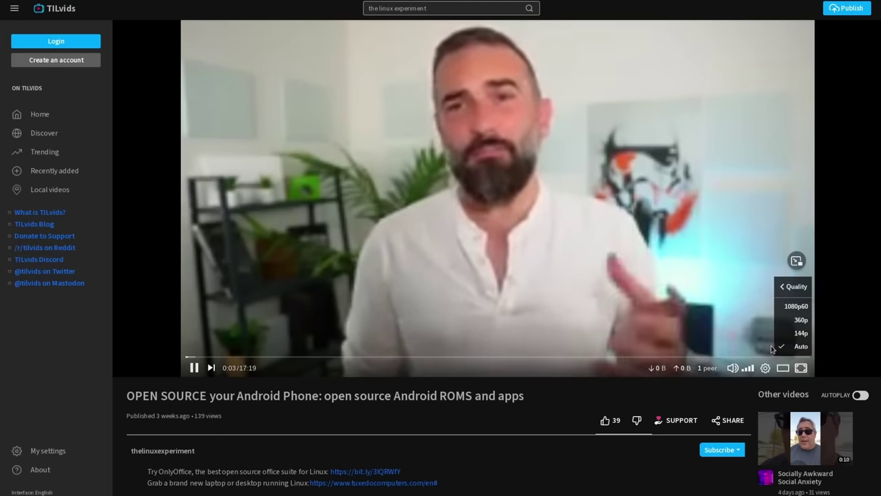
{"action": "left_click", "coordinate": [790, 306]}
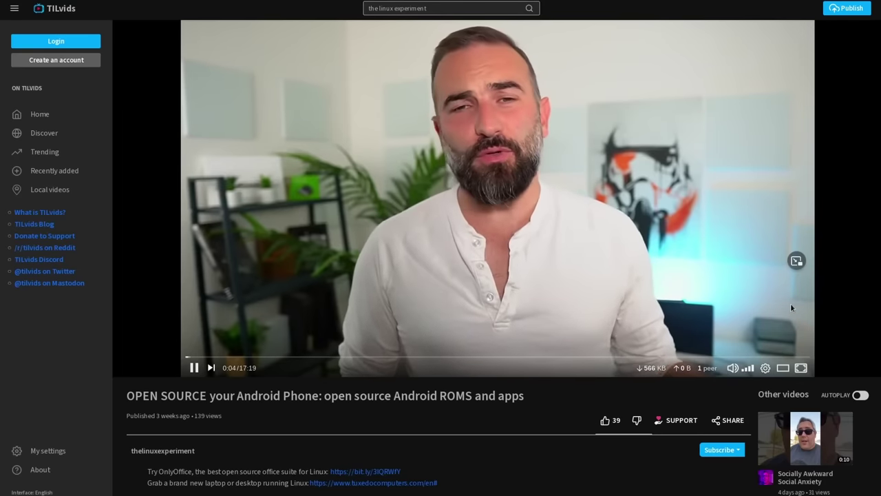
{"action": "left_click", "coordinate": [783, 367]}
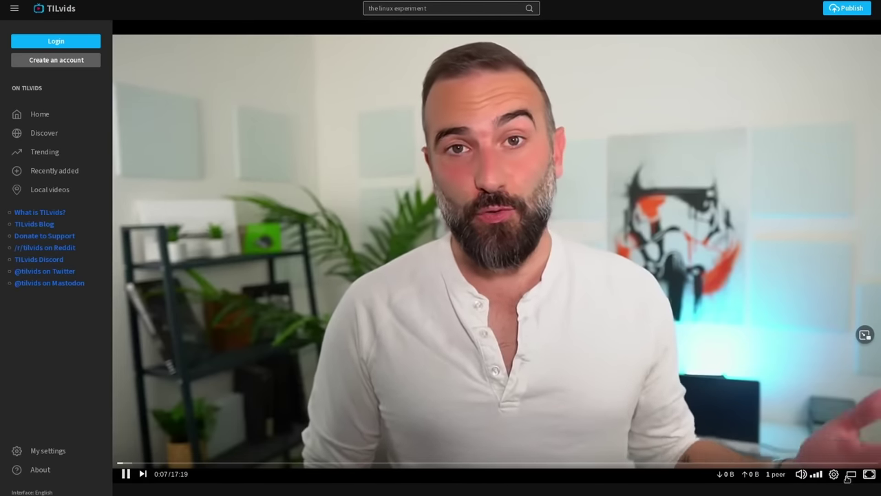
{"action": "left_click", "coordinate": [848, 472]}
{"action": "scroll", "coordinate": [231, 427], "scroll_direction": "down", "scroll_amount": 6}
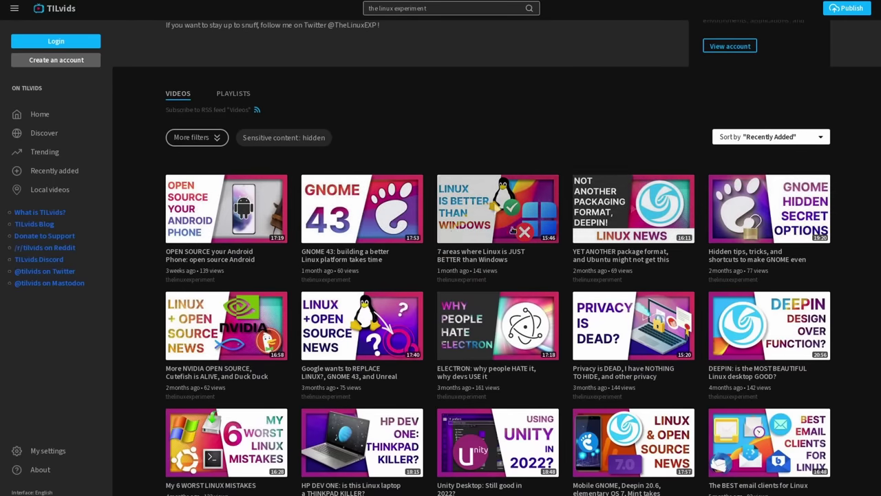
Step: Fully synchronize The Linux Experiment channel and open its channel page
{"action": "left_click", "coordinate": [199, 225]}
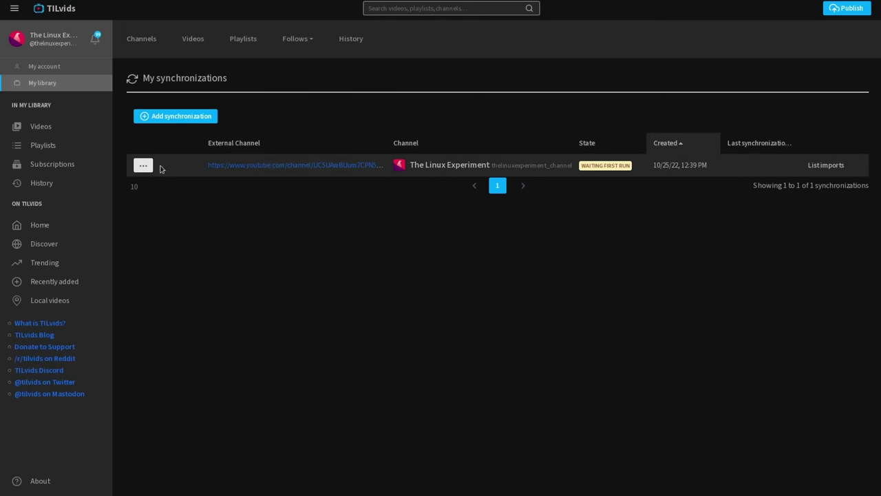
{"action": "left_click", "coordinate": [144, 166]}
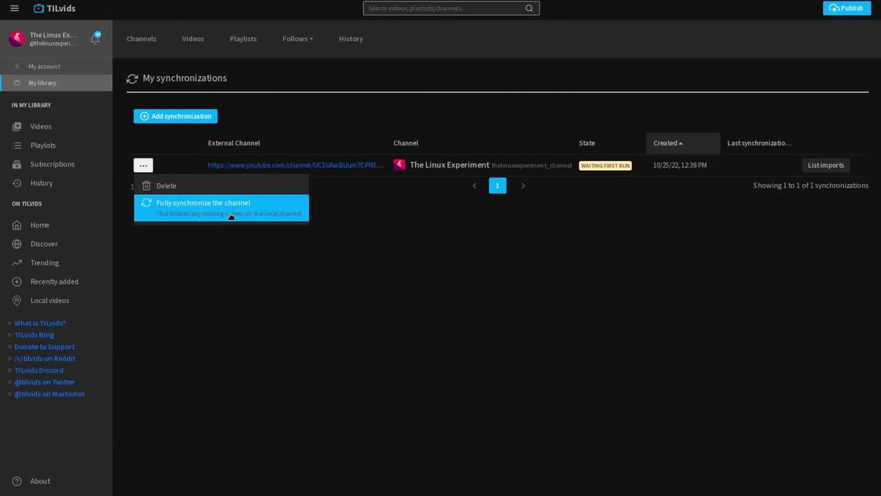
{"action": "left_click", "coordinate": [192, 218]}
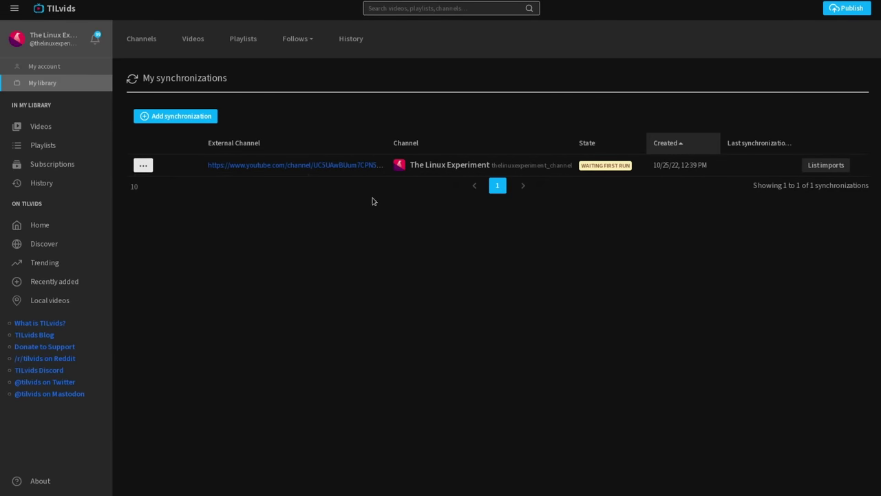
{"action": "left_click", "coordinate": [486, 166]}
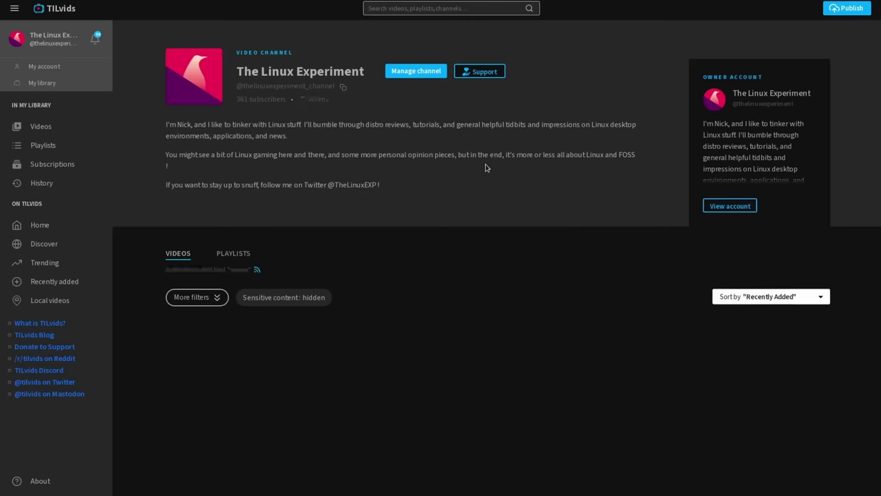
{"action": "left_click", "coordinate": [213, 297]}
{"action": "left_click", "coordinate": [214, 297]}
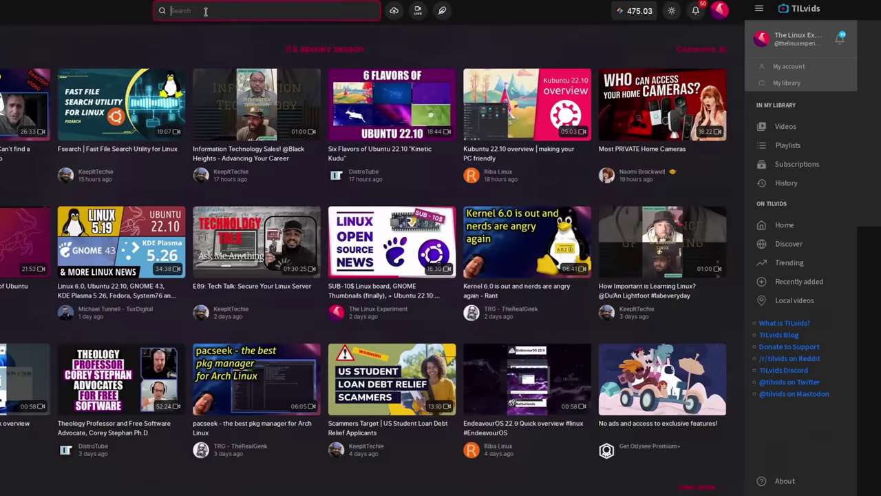
Step: Search Odysee for mkbhd, linus tech tips, oversimplified, josh strife hays and legend of total war
{"action": "type", "text": "mkbhd"}
{"action": "key", "text": "Return"}
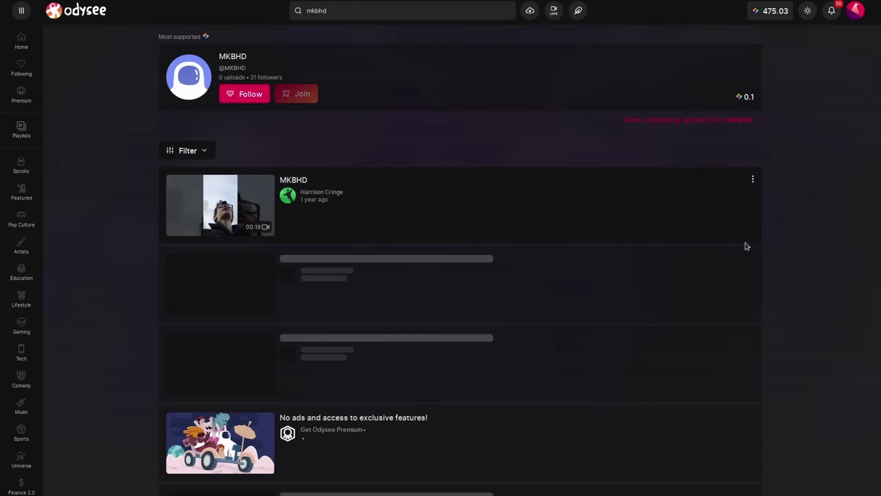
{"action": "type", "text": "linus tech tips"}
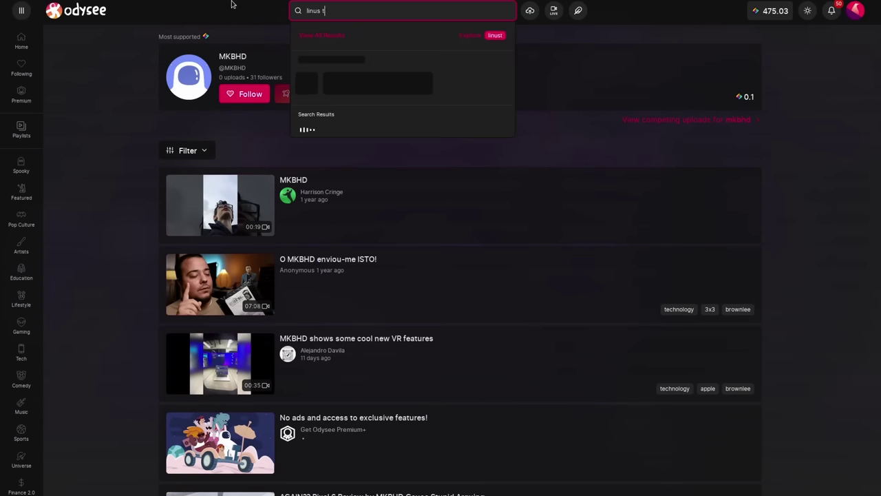
{"action": "key", "text": "Return"}
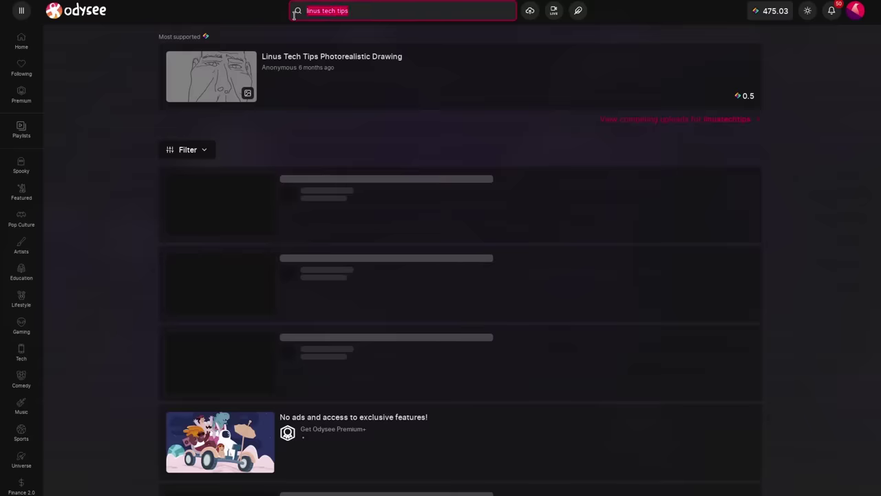
{"action": "type", "text": "oversimplified"}
{"action": "key", "text": "Return"}
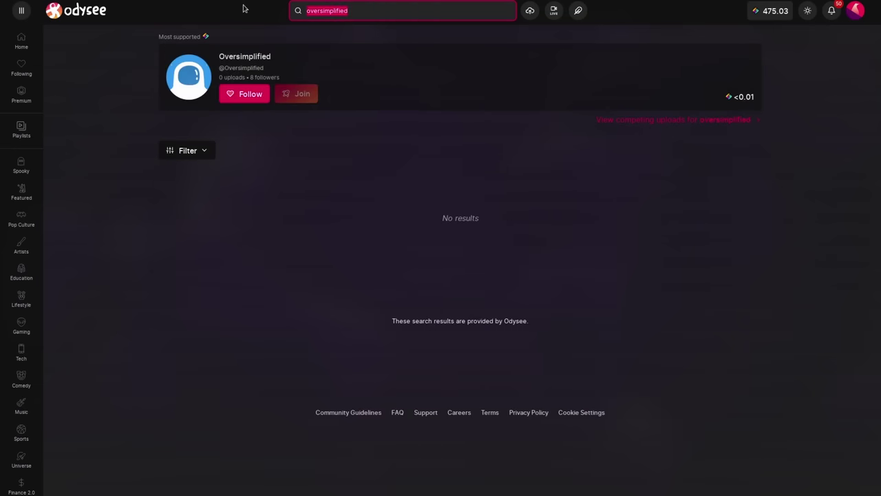
{"action": "type", "text": "josh strife hays"}
{"action": "key", "text": "Return"}
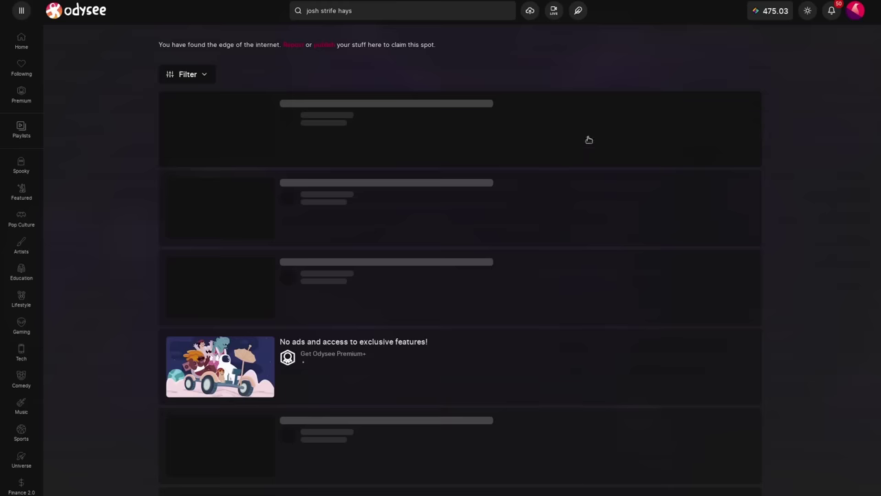
{"action": "left_click", "coordinate": [290, 10]}
{"action": "type", "text": "legend of total war"}
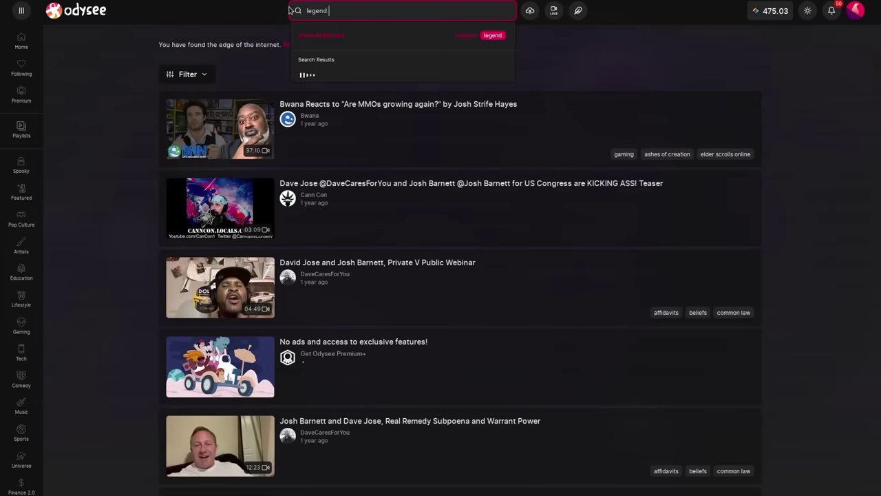
{"action": "key", "text": "Return"}
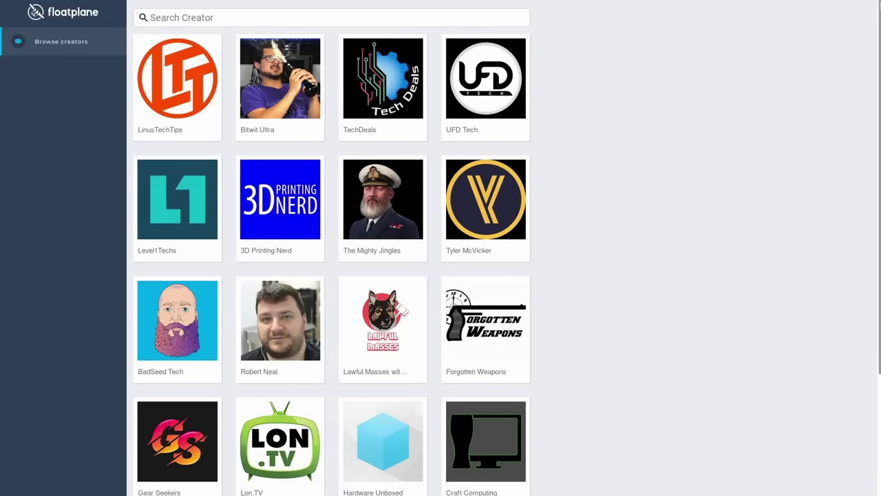
Step: Browse the creators grid and open the LinusTechTips creator page
{"action": "scroll", "coordinate": [865, 154], "scroll_direction": "down", "scroll_amount": 3}
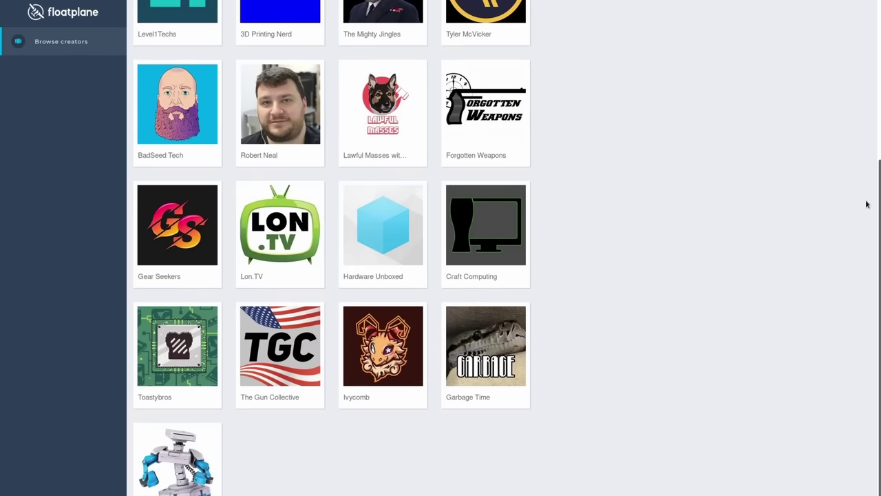
{"action": "scroll", "coordinate": [862, 152], "scroll_direction": "up", "scroll_amount": 4}
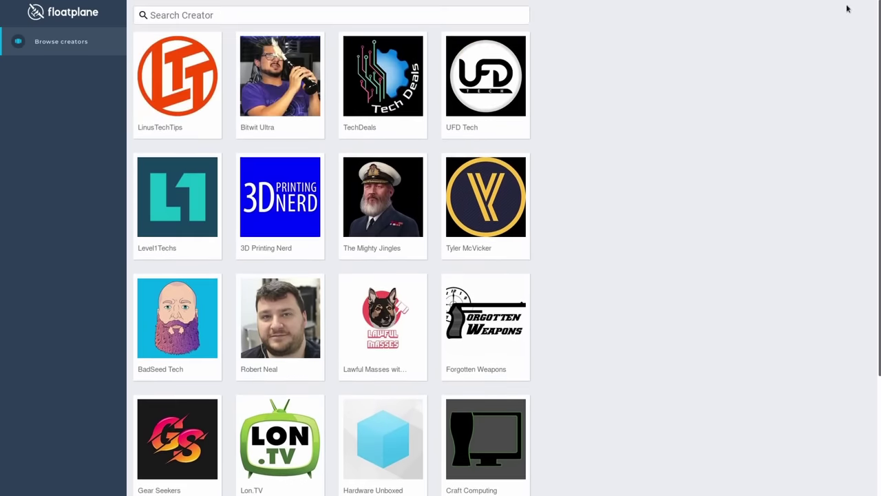
{"action": "left_click", "coordinate": [163, 71]}
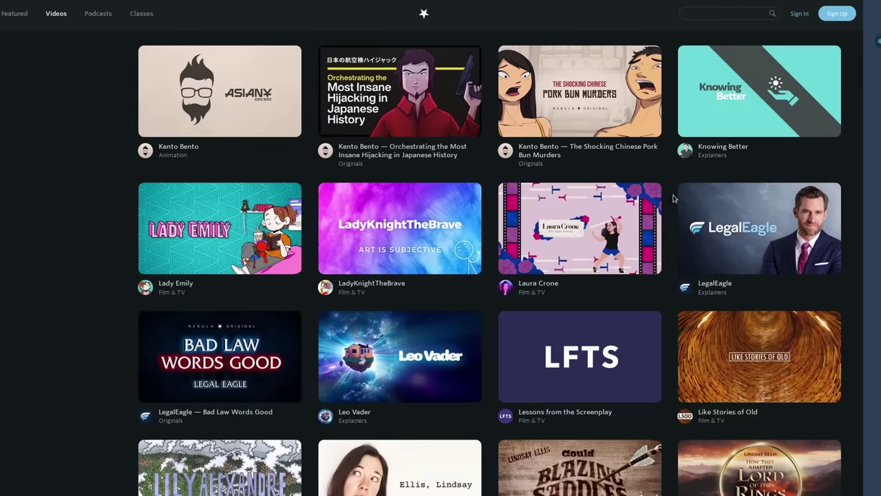
{"action": "scroll", "coordinate": [681, 198], "scroll_direction": "down", "scroll_amount": 2}
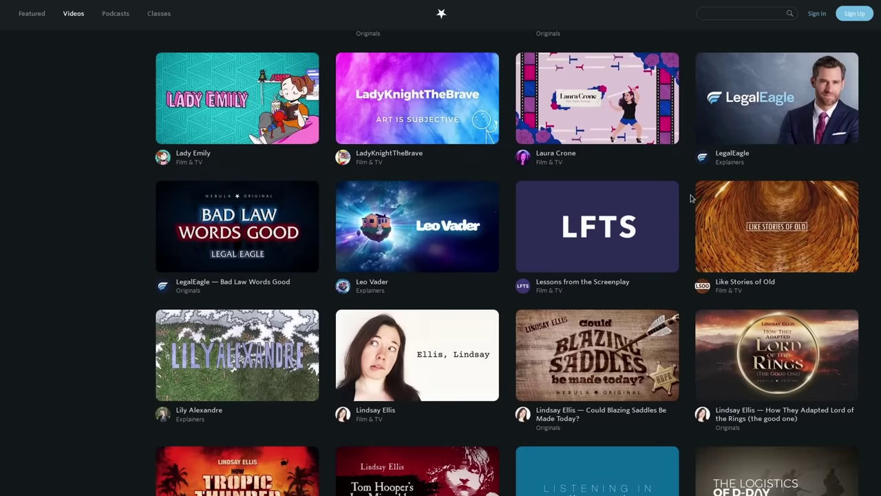
{"action": "scroll", "coordinate": [691, 199], "scroll_direction": "down", "scroll_amount": 2}
{"action": "scroll", "coordinate": [691, 198], "scroll_direction": "down", "scroll_amount": 6}
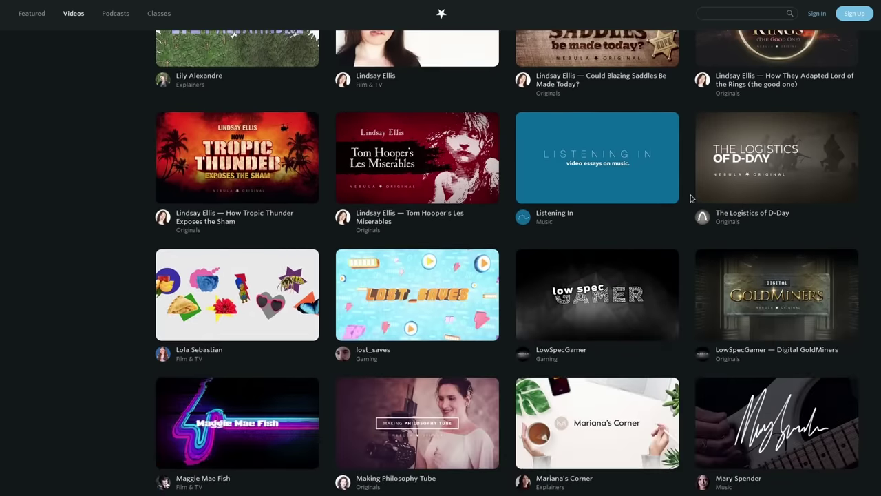
{"action": "scroll", "coordinate": [691, 198], "scroll_direction": "down", "scroll_amount": 6}
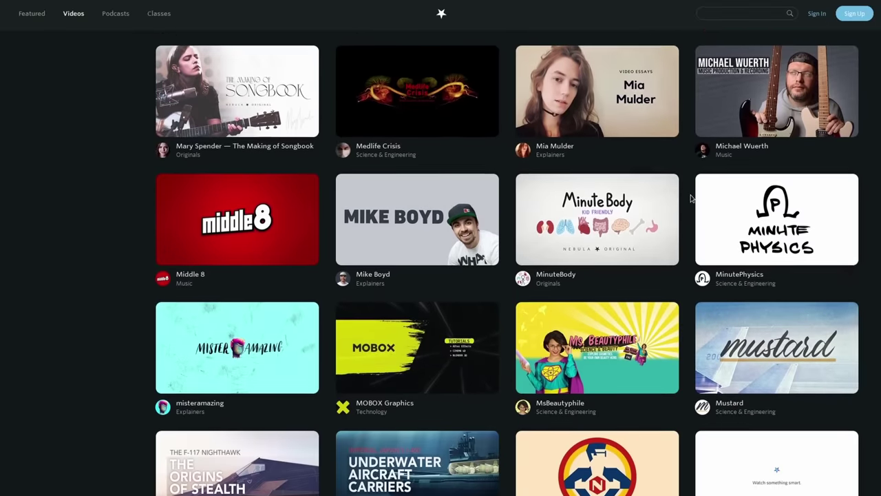
{"action": "scroll", "coordinate": [691, 198], "scroll_direction": "down", "scroll_amount": 3}
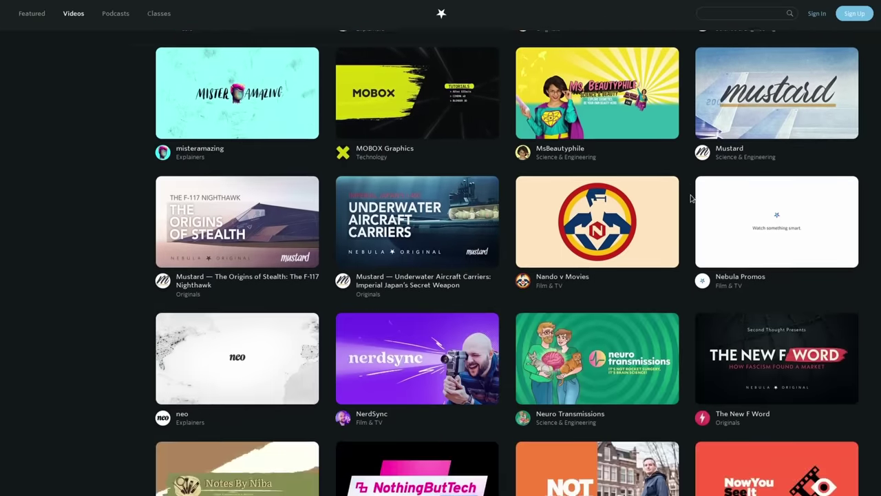
{"action": "scroll", "coordinate": [691, 198], "scroll_direction": "down", "scroll_amount": 3}
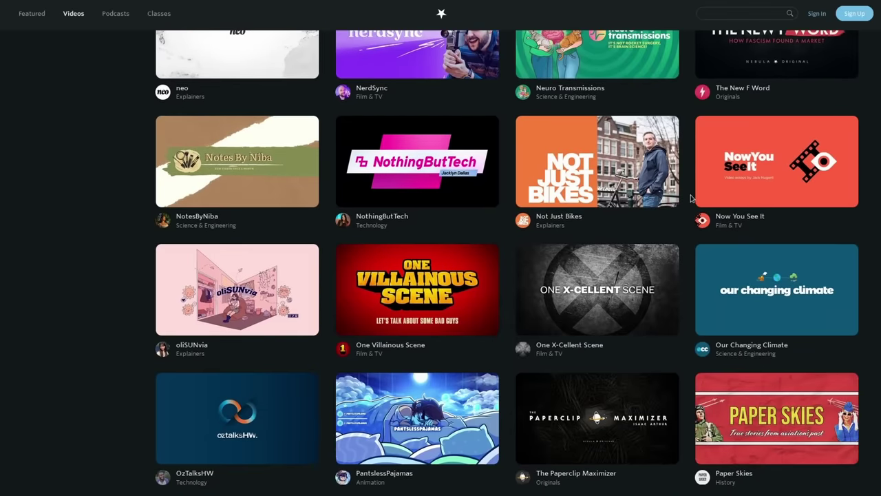
{"action": "scroll", "coordinate": [691, 198], "scroll_direction": "down", "scroll_amount": 4}
{"action": "scroll", "coordinate": [691, 198], "scroll_direction": "down", "scroll_amount": 4}
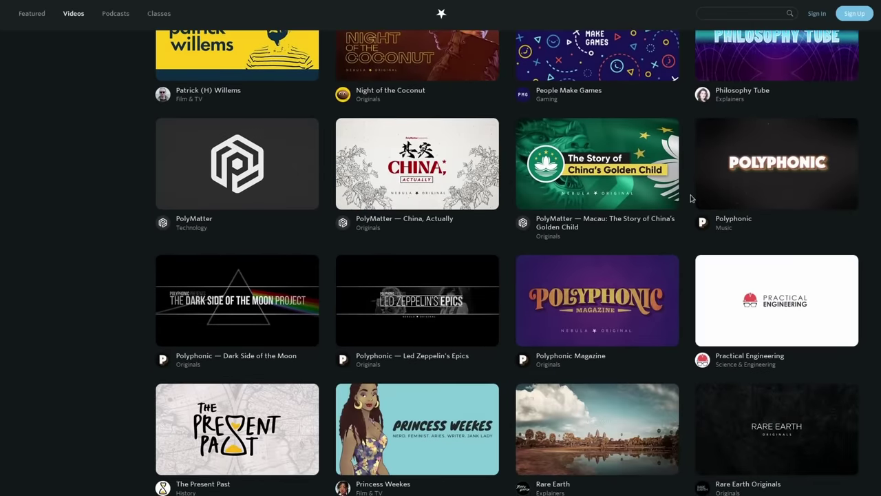
{"action": "scroll", "coordinate": [691, 199], "scroll_direction": "down", "scroll_amount": 6}
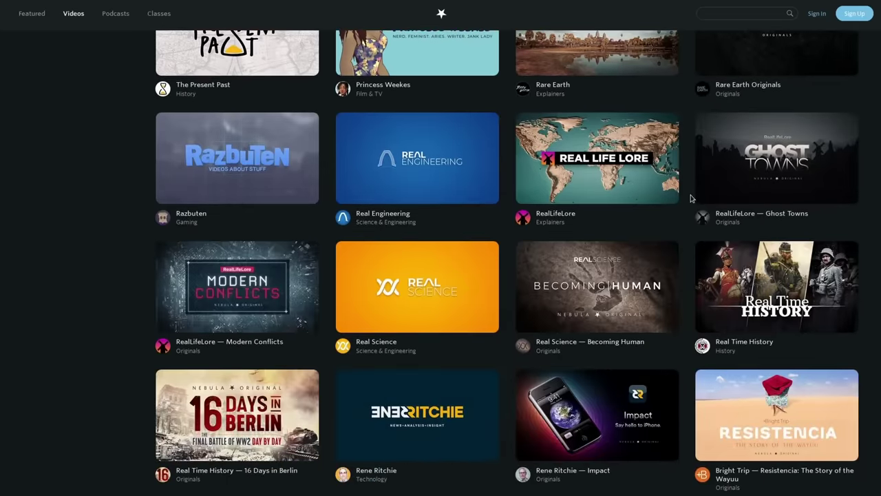
{"action": "scroll", "coordinate": [691, 199], "scroll_direction": "down", "scroll_amount": 7}
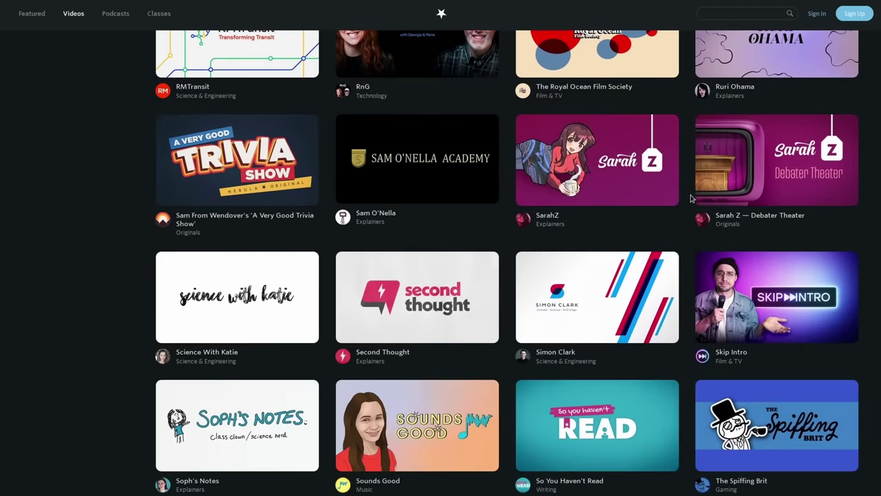
{"action": "scroll", "coordinate": [691, 198], "scroll_direction": "down", "scroll_amount": 4}
{"action": "scroll", "coordinate": [691, 198], "scroll_direction": "down", "scroll_amount": 5}
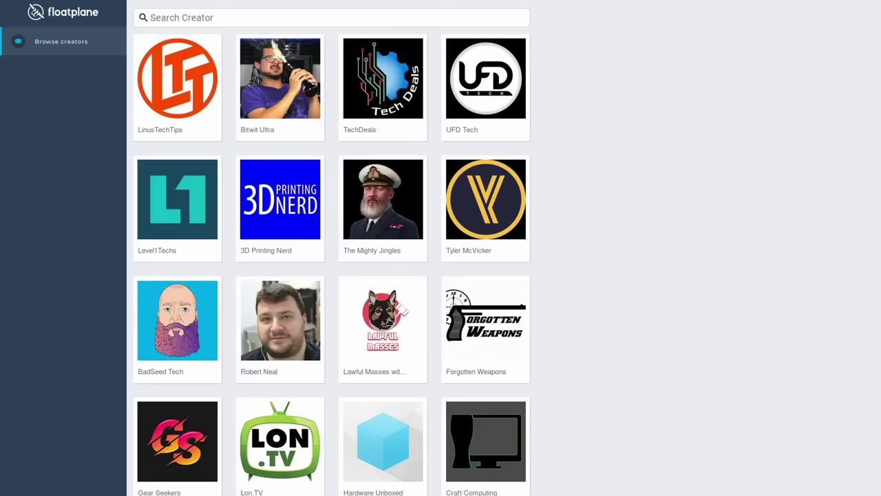
{"action": "scroll", "coordinate": [482, 320], "scroll_direction": "down", "scroll_amount": 2}
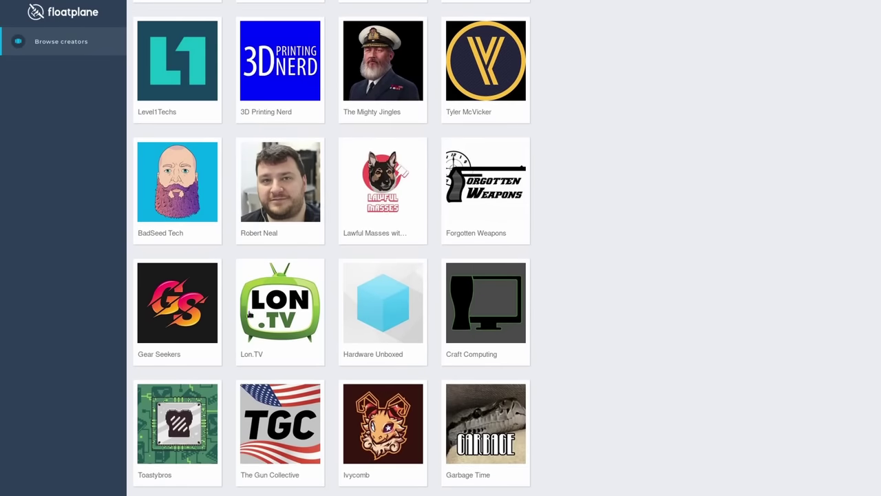
{"action": "scroll", "coordinate": [168, 364], "scroll_direction": "down", "scroll_amount": 1}
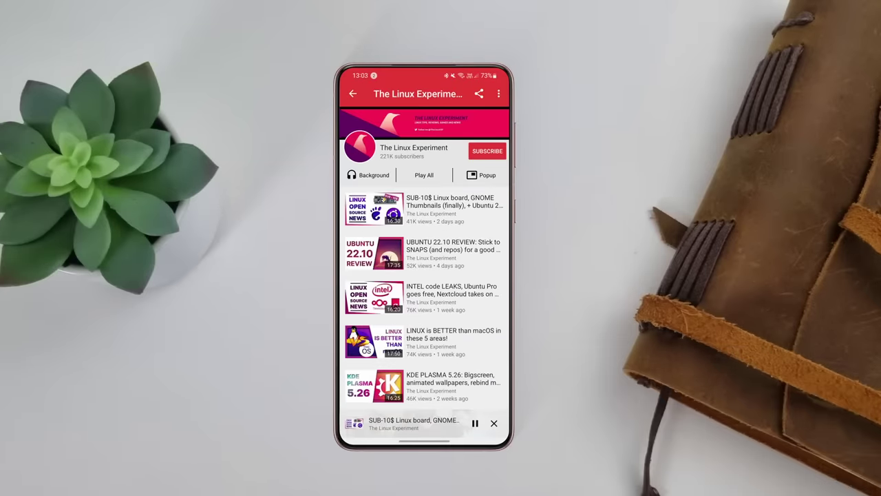
Step: Open the '6 Things I HATE about using LINUX' video and bring up its download options
{"action": "scroll", "coordinate": [424, 272], "scroll_direction": "down", "scroll_amount": 10}
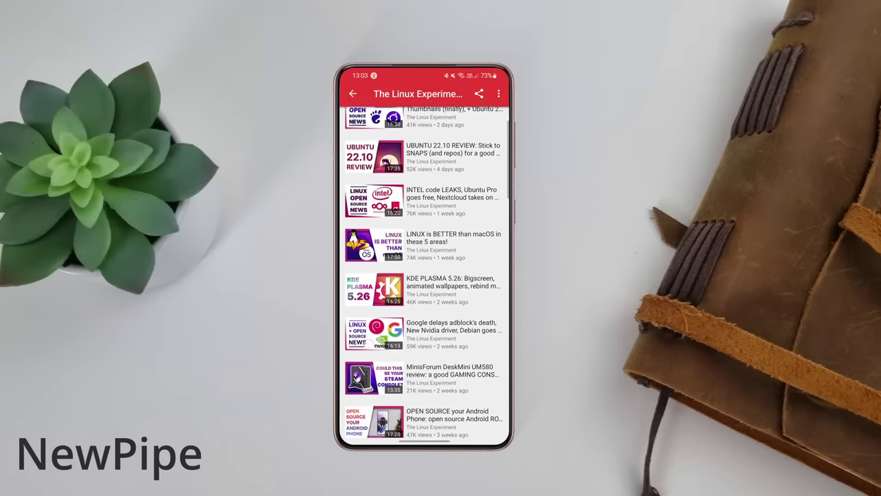
{"action": "scroll", "coordinate": [424, 271], "scroll_direction": "down", "scroll_amount": 10}
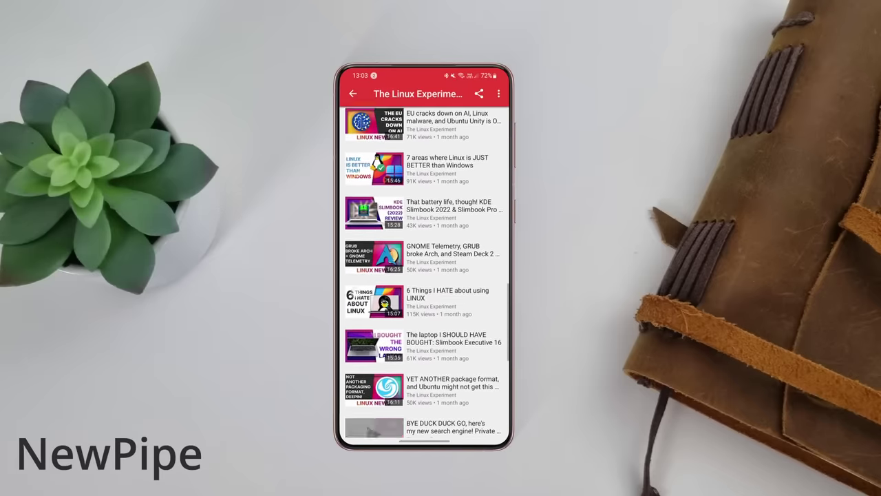
{"action": "left_click", "coordinate": [423, 207]}
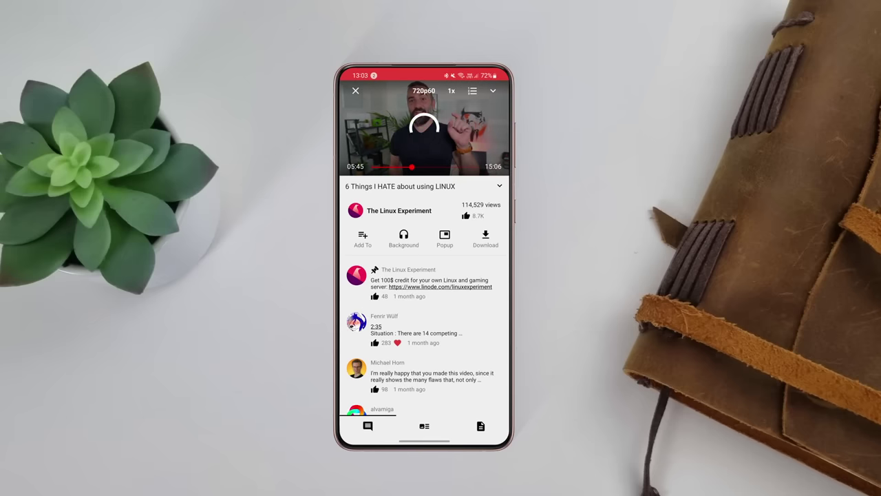
{"action": "left_click", "coordinate": [500, 185]}
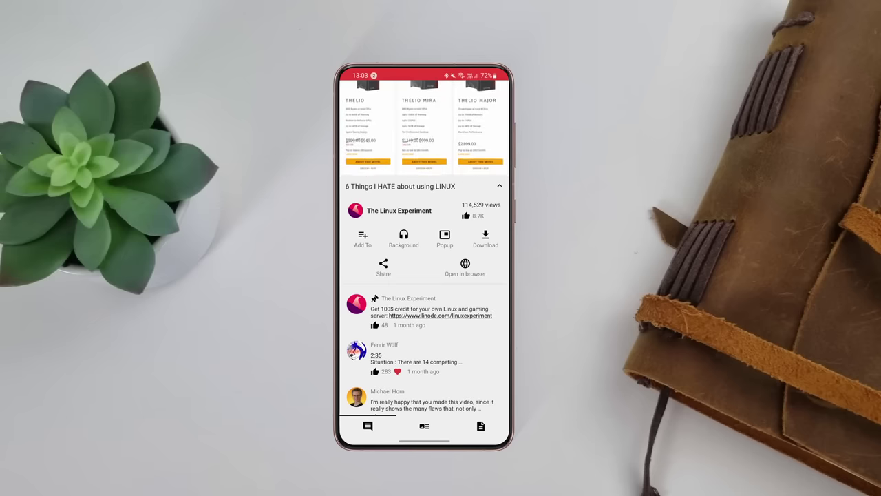
{"action": "left_click", "coordinate": [500, 185]}
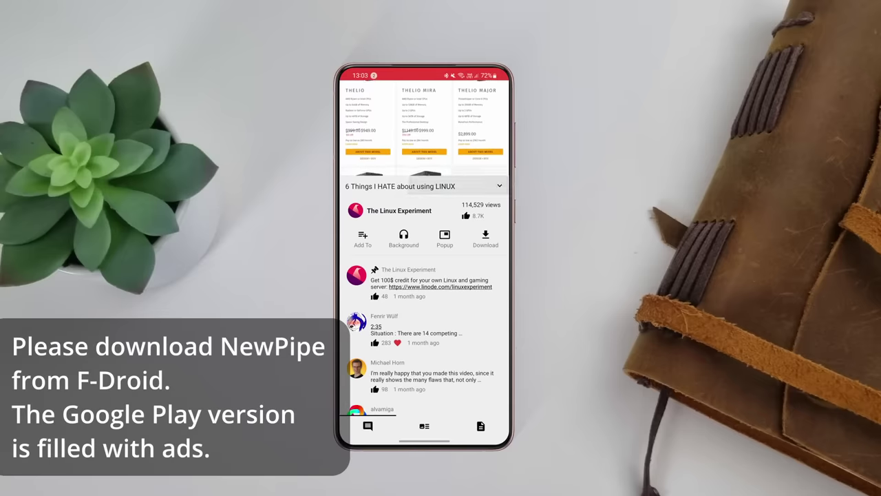
{"action": "scroll", "coordinate": [427, 310], "scroll_direction": "down", "scroll_amount": 3}
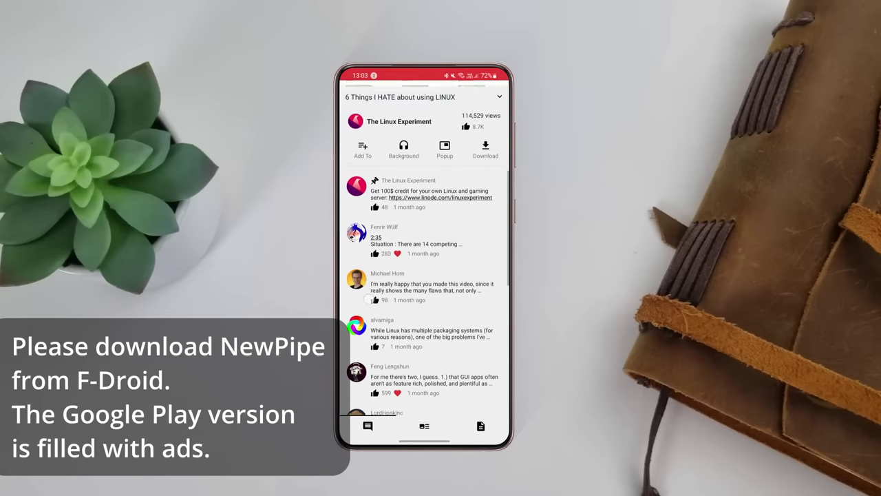
{"action": "scroll", "coordinate": [427, 309], "scroll_direction": "up", "scroll_amount": 3}
{"action": "left_click", "coordinate": [485, 239]}
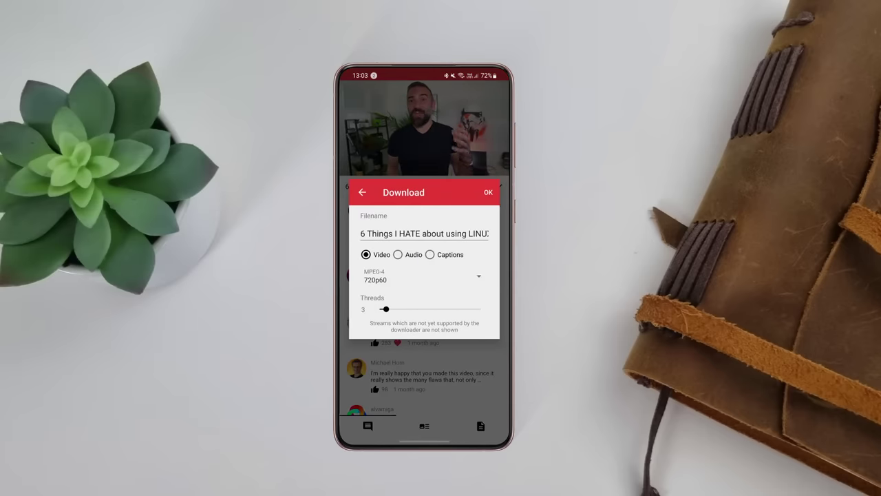
Step: Choose the 1080p60 stream in the download dialog, then close it
{"action": "left_click", "coordinate": [386, 276]}
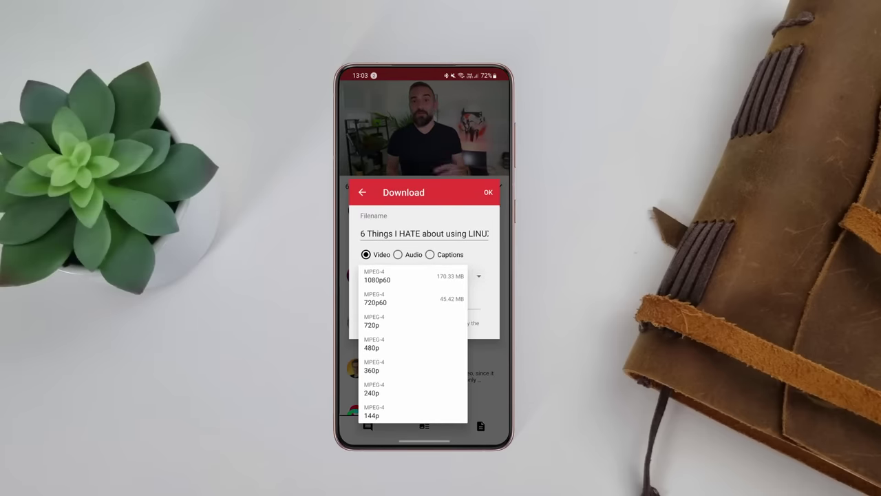
{"action": "left_click", "coordinate": [376, 276]}
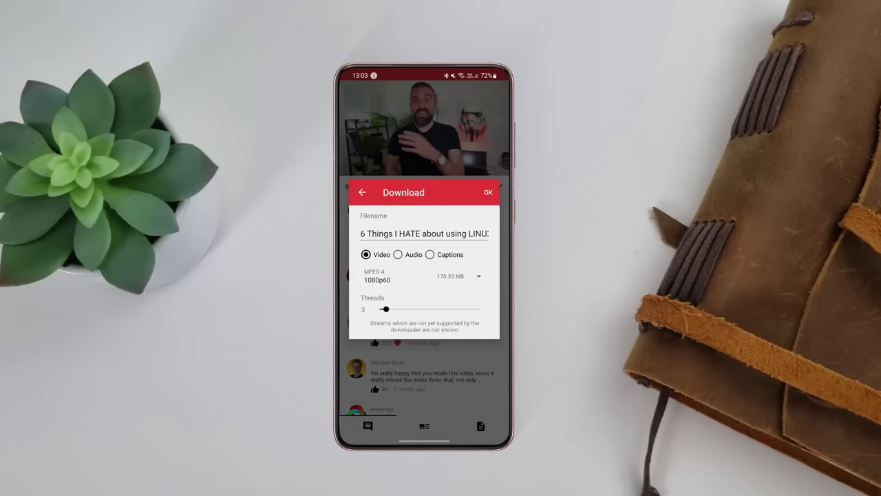
{"action": "left_click", "coordinate": [488, 192]}
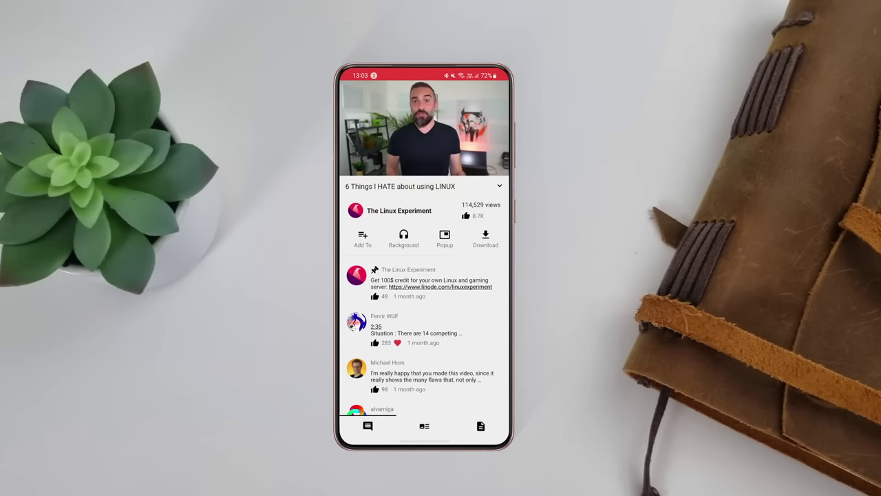
Step: Show the video's description and scroll to its category, licence and tags
{"action": "scroll", "coordinate": [424, 310], "scroll_direction": "down", "scroll_amount": 10}
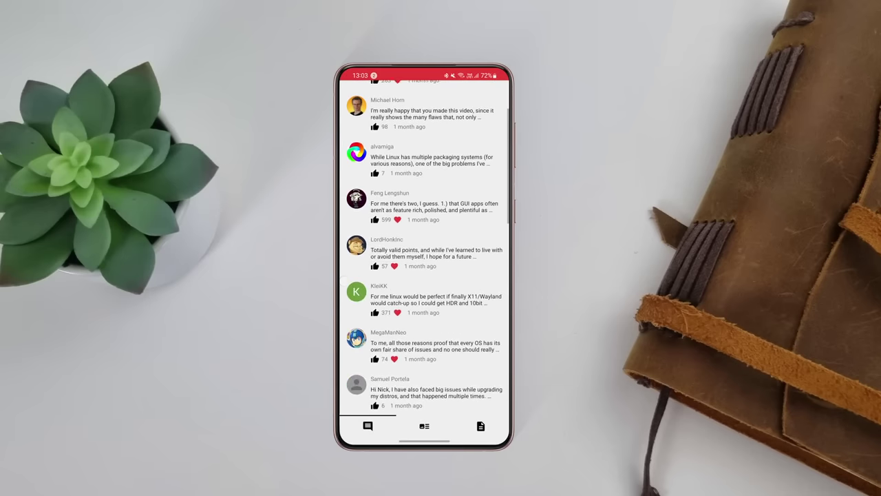
{"action": "scroll", "coordinate": [424, 310], "scroll_direction": "up", "scroll_amount": 3}
{"action": "scroll", "coordinate": [424, 275], "scroll_direction": "up", "scroll_amount": 5}
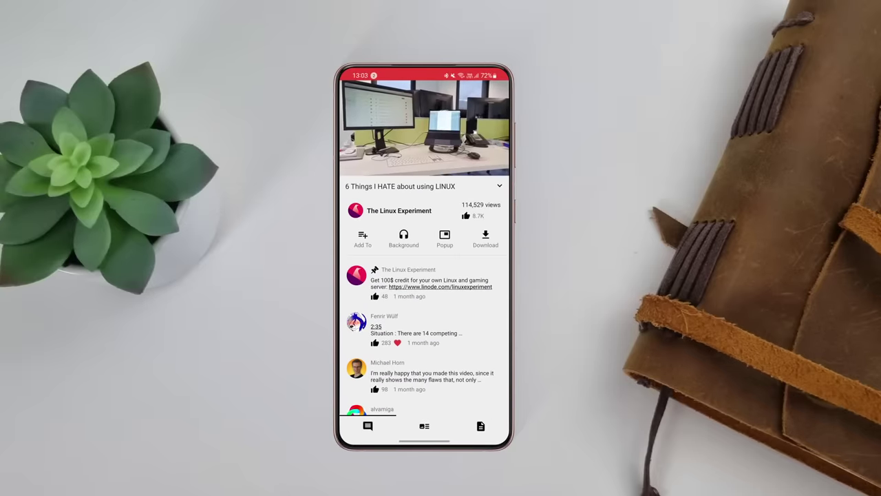
{"action": "left_click", "coordinate": [424, 426]}
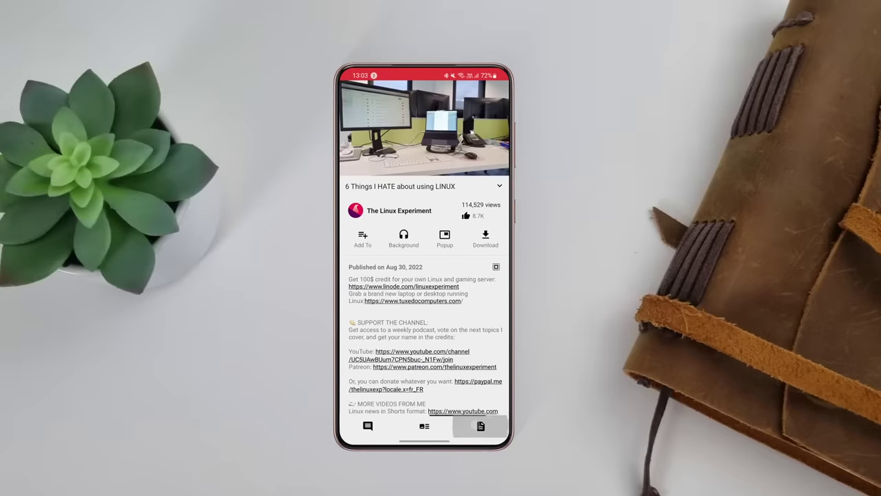
{"action": "scroll", "coordinate": [424, 276], "scroll_direction": "down", "scroll_amount": 15}
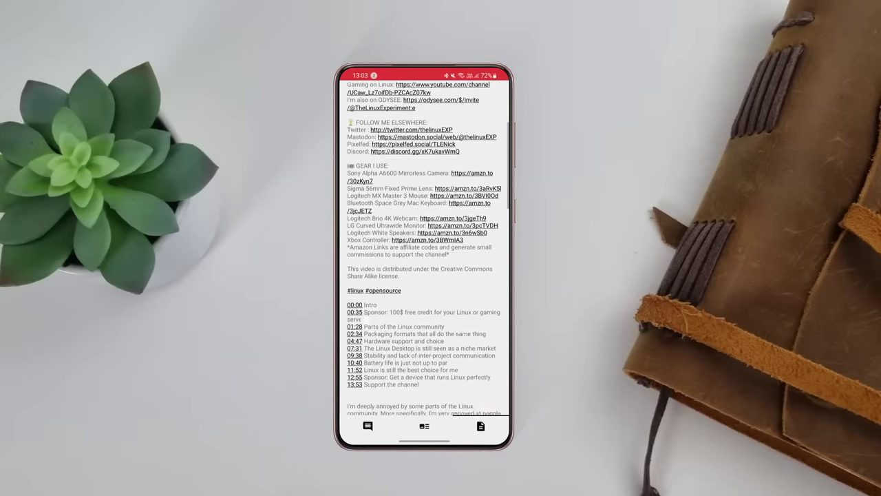
{"action": "scroll", "coordinate": [424, 276], "scroll_direction": "down", "scroll_amount": 5}
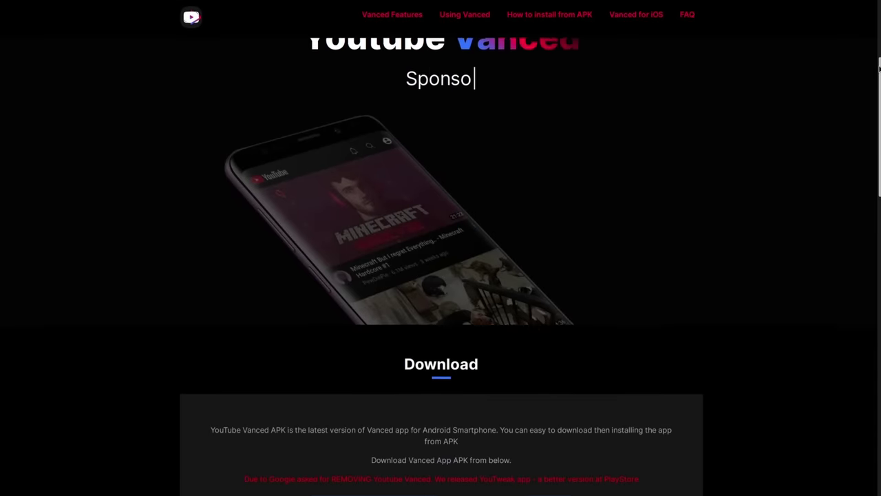
{"action": "scroll", "coordinate": [880, 66], "scroll_direction": "down", "scroll_amount": 2}
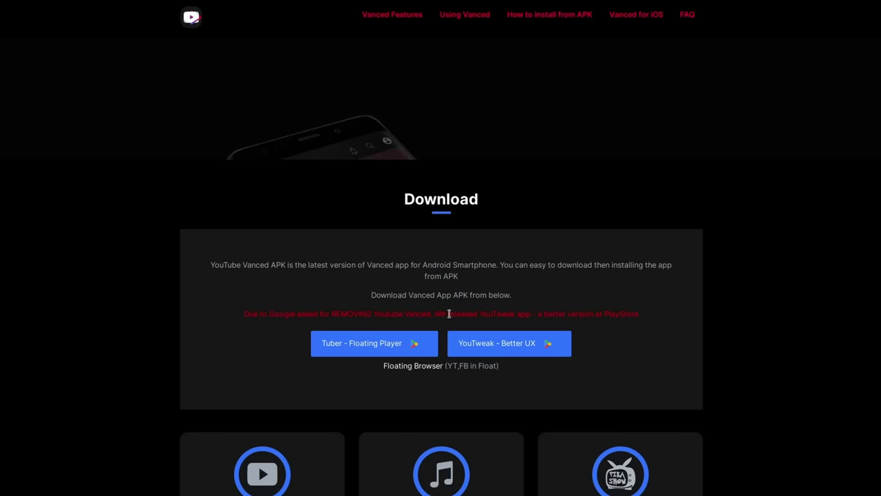
Step: Scroll the Vanced site through its Download, Features and Customization sections
{"action": "scroll", "coordinate": [448, 314], "scroll_direction": "down", "scroll_amount": 6}
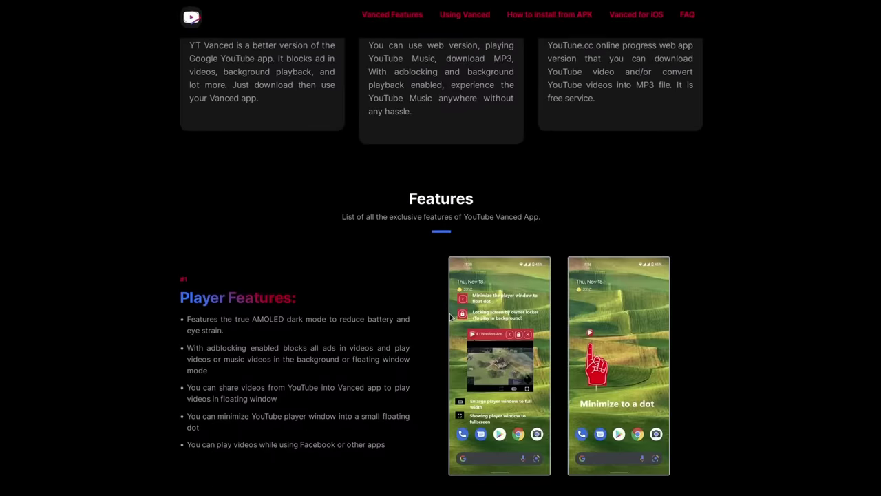
{"action": "scroll", "coordinate": [450, 315], "scroll_direction": "down", "scroll_amount": 1}
{"action": "scroll", "coordinate": [451, 316], "scroll_direction": "down", "scroll_amount": 1}
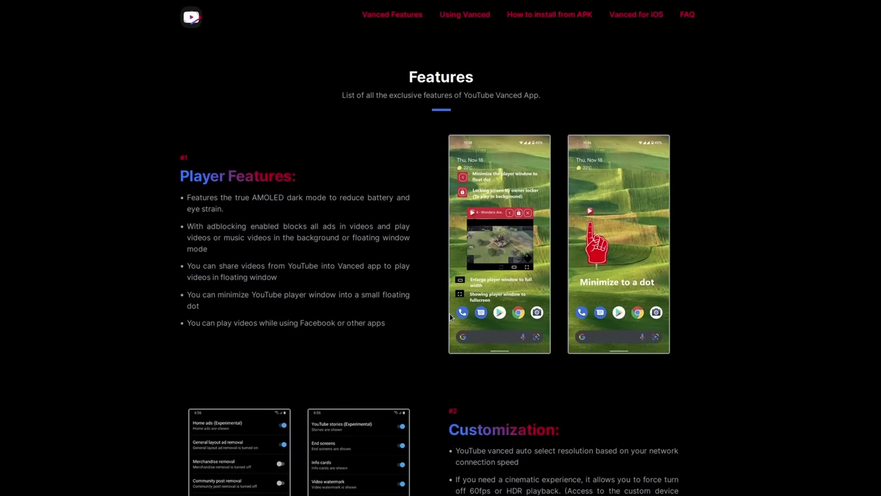
{"action": "scroll", "coordinate": [450, 316], "scroll_direction": "down", "scroll_amount": 3}
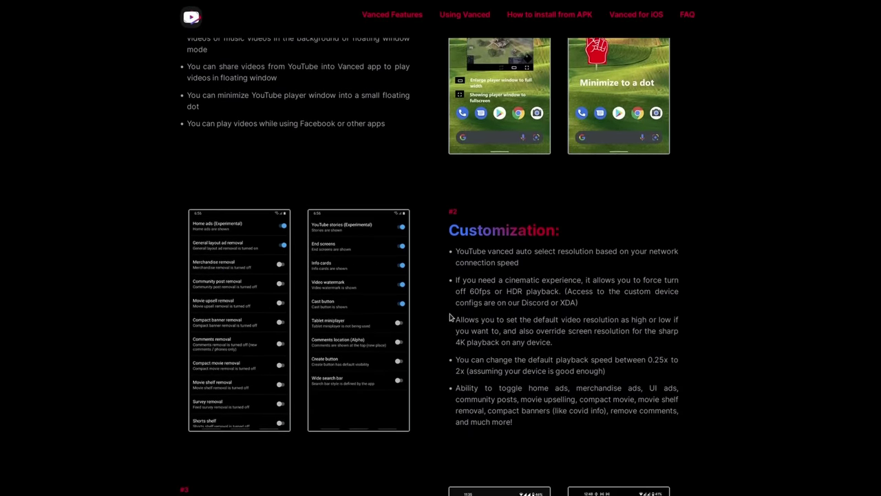
{"action": "scroll", "coordinate": [451, 317], "scroll_direction": "down", "scroll_amount": 1}
{"action": "scroll", "coordinate": [419, 310], "scroll_direction": "down", "scroll_amount": 3}
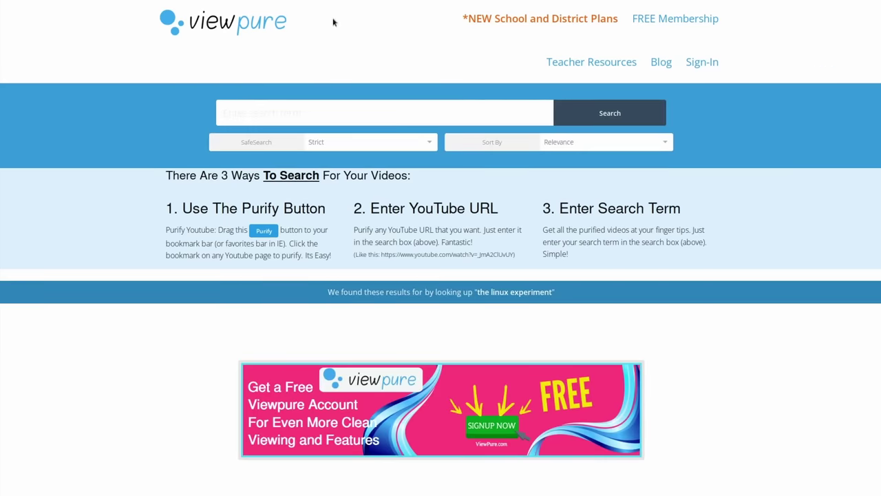
Step: Play the purified ViewPure video for 'the linux experiment', which returns a playback error
{"action": "scroll", "coordinate": [551, 255], "scroll_direction": "down", "scroll_amount": 1}
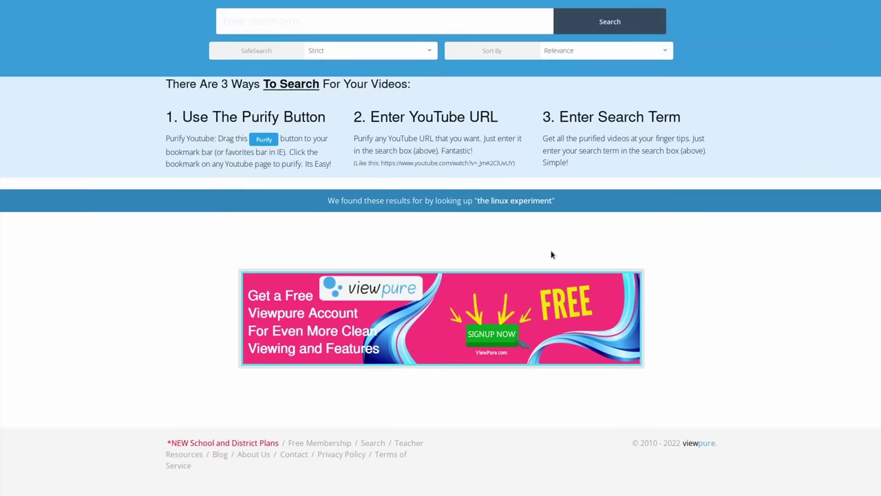
{"action": "scroll", "coordinate": [528, 328], "scroll_direction": "up", "scroll_amount": 1}
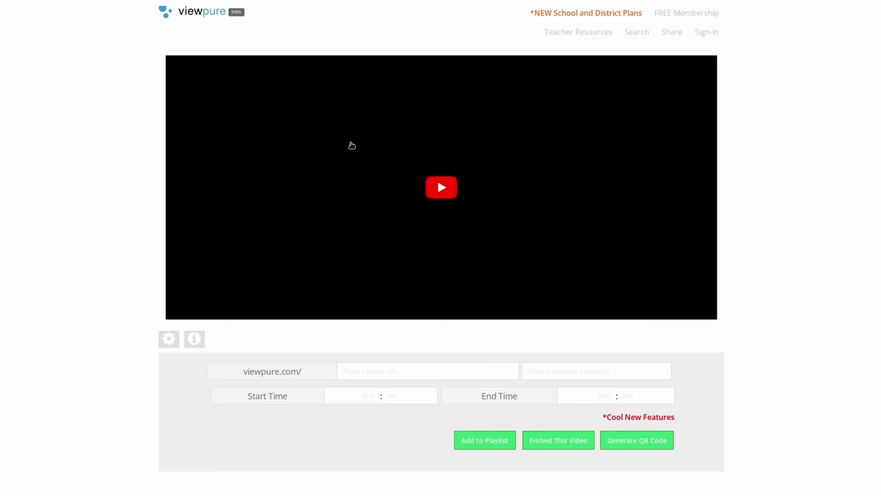
{"action": "scroll", "coordinate": [87, 230], "scroll_direction": "down", "scroll_amount": 1}
{"action": "scroll", "coordinate": [86, 230], "scroll_direction": "up", "scroll_amount": 1}
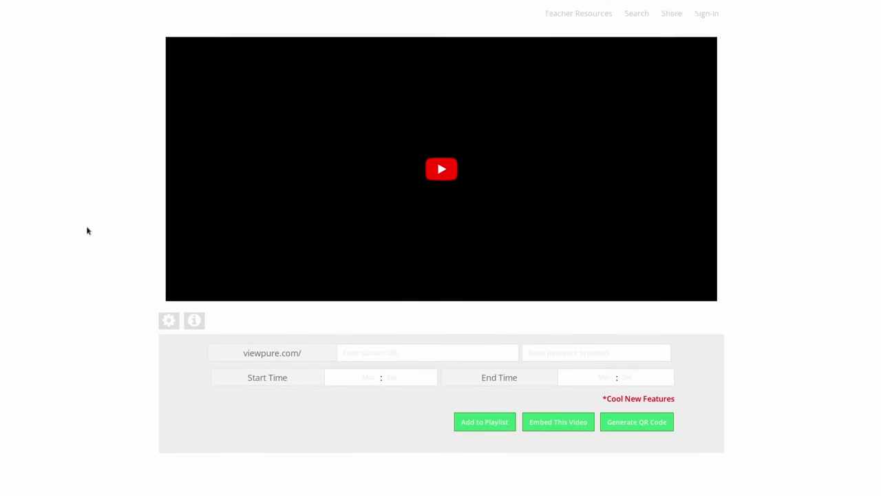
{"action": "left_click", "coordinate": [455, 195]}
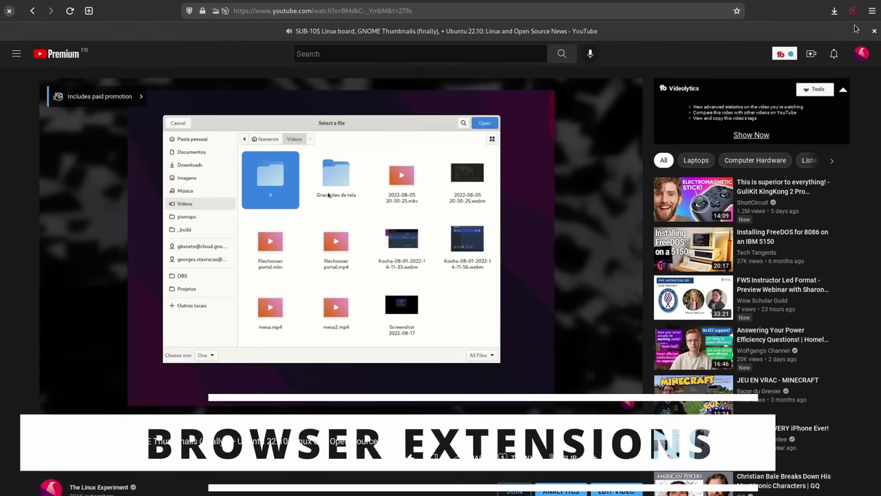
Step: Switch Unhook on and toggle Hide Video Sidebar until the sidebar is hidden
{"action": "left_click", "coordinate": [853, 13]}
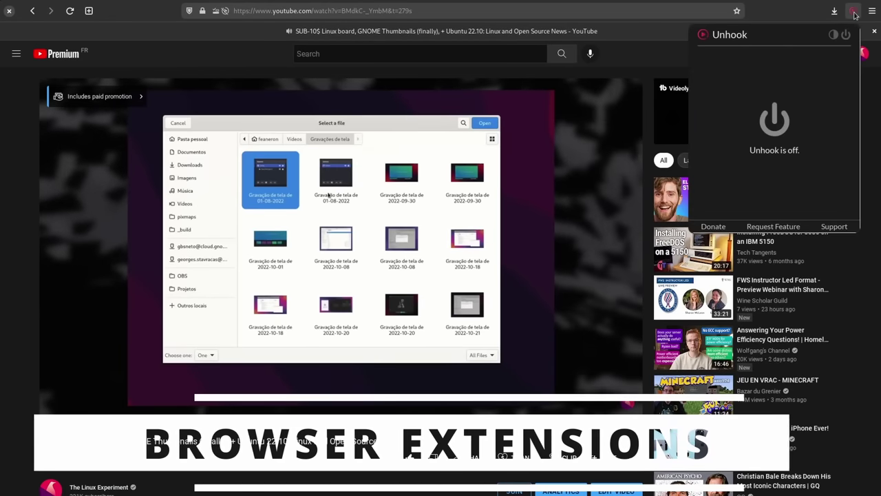
{"action": "left_click", "coordinate": [846, 34]}
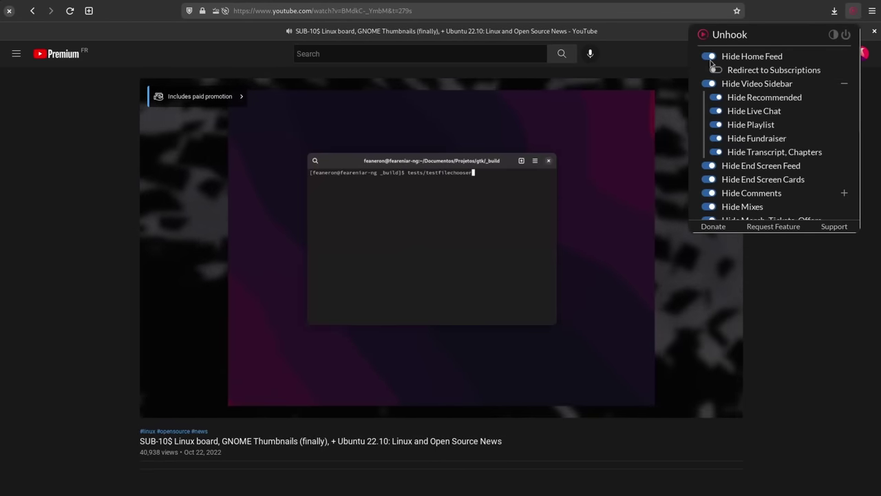
{"action": "left_click", "coordinate": [707, 84]}
{"action": "left_click", "coordinate": [707, 83]}
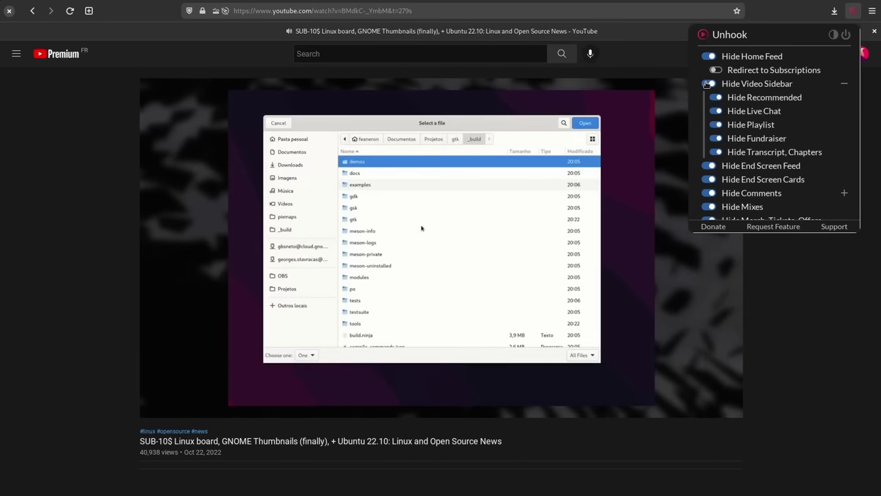
{"action": "left_click", "coordinate": [707, 84]}
{"action": "left_click", "coordinate": [707, 83]}
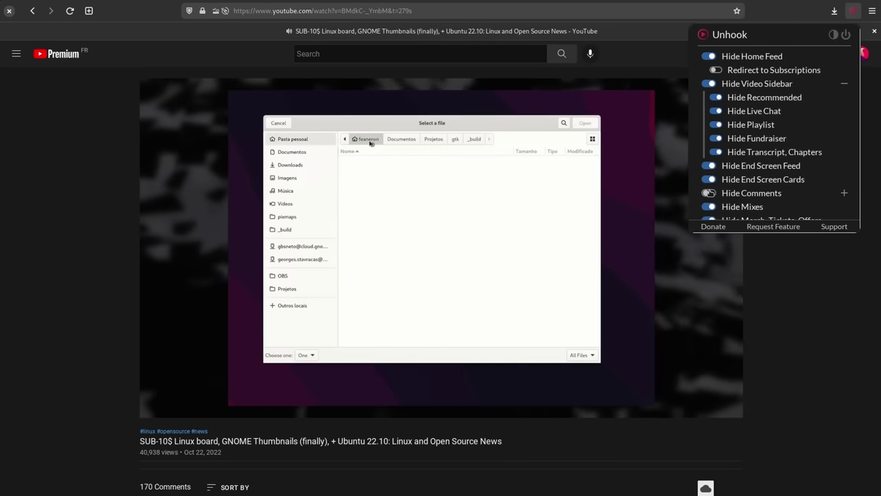
Step: Toggle Unhook's Hide Video Info option, leaving the like and channel rows shown
{"action": "scroll", "coordinate": [709, 193], "scroll_direction": "down", "scroll_amount": 3}
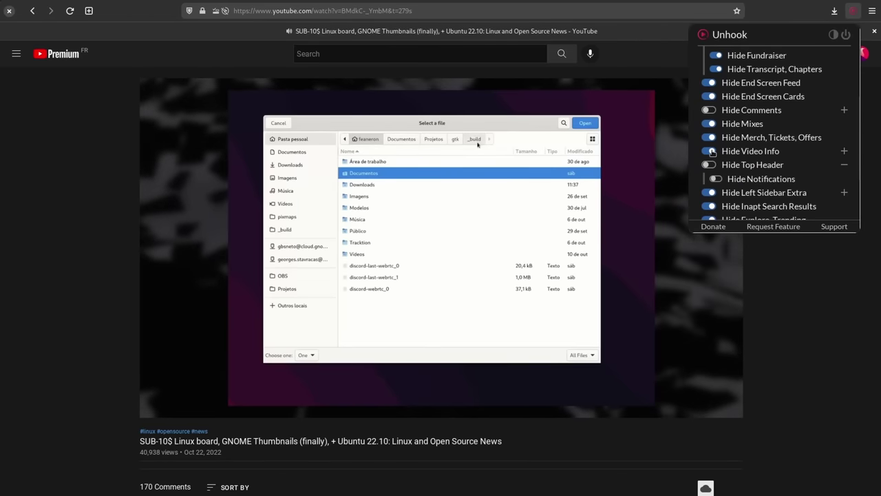
{"action": "left_click", "coordinate": [711, 151]}
{"action": "left_click", "coordinate": [711, 151]}
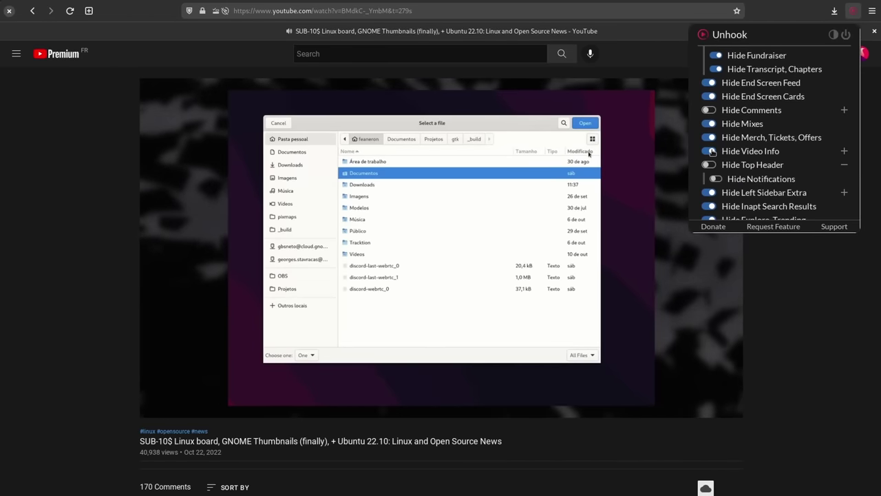
{"action": "left_click", "coordinate": [711, 151]}
{"action": "scroll", "coordinate": [713, 144], "scroll_direction": "down", "scroll_amount": 2}
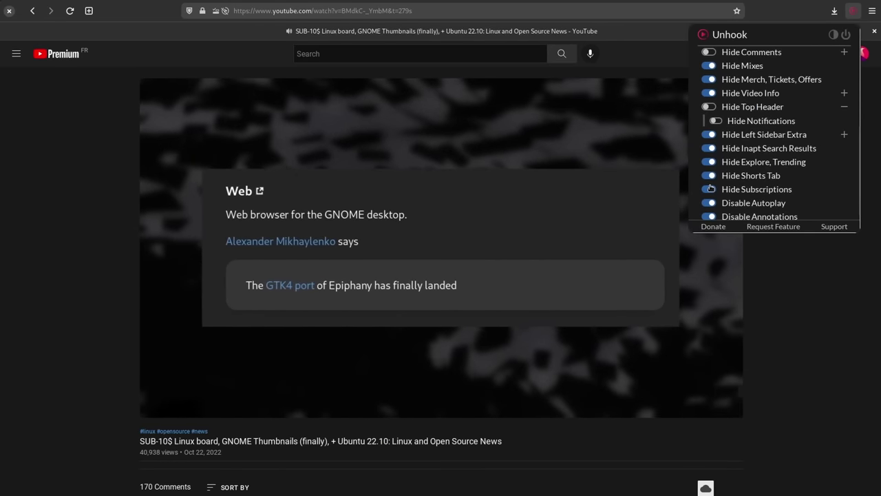
{"action": "scroll", "coordinate": [711, 187], "scroll_direction": "up", "scroll_amount": 4}
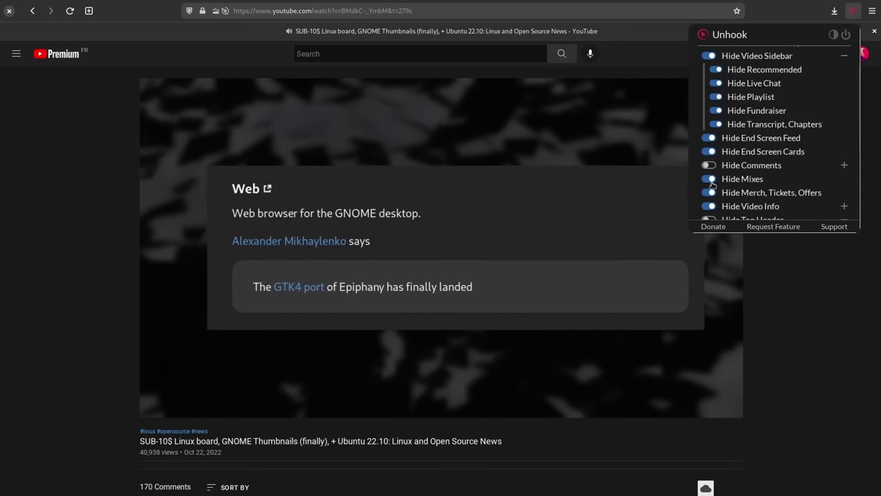
{"action": "scroll", "coordinate": [713, 185], "scroll_direction": "up", "scroll_amount": 1}
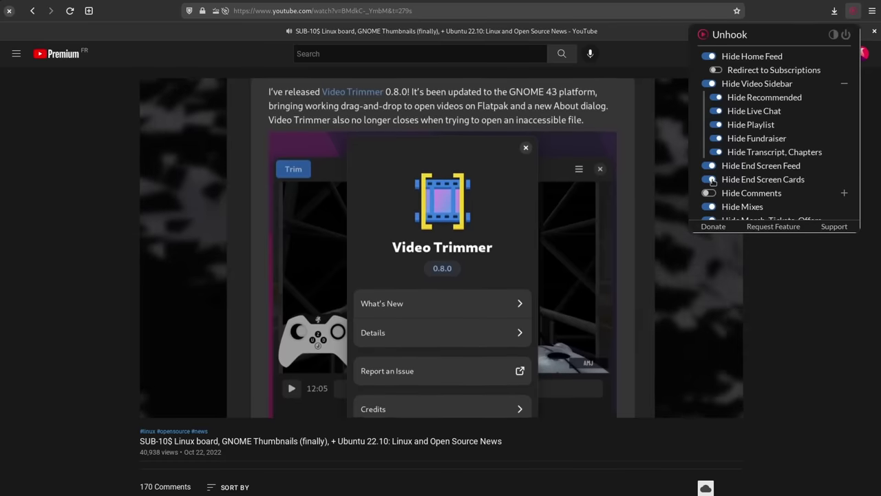
{"action": "scroll", "coordinate": [712, 180], "scroll_direction": "down", "scroll_amount": 3}
{"action": "left_click", "coordinate": [709, 156]}
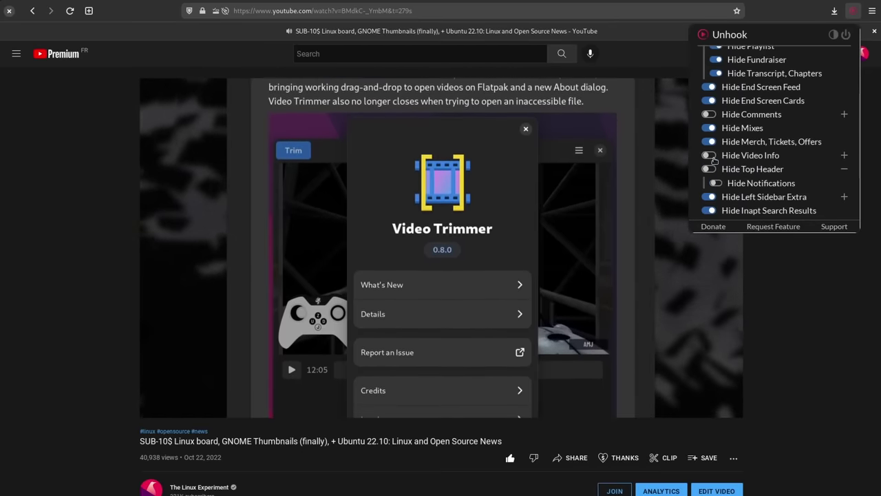
{"action": "scroll", "coordinate": [714, 160], "scroll_direction": "up", "scroll_amount": 3}
Step: Turn Unhook off and back on to compare the page with and without it
{"action": "left_click", "coordinate": [846, 34]}
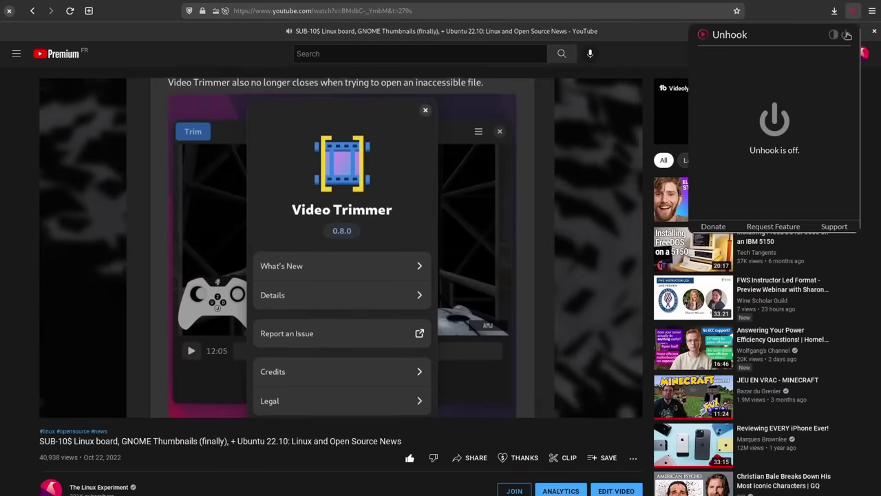
{"action": "left_click", "coordinate": [847, 34]}
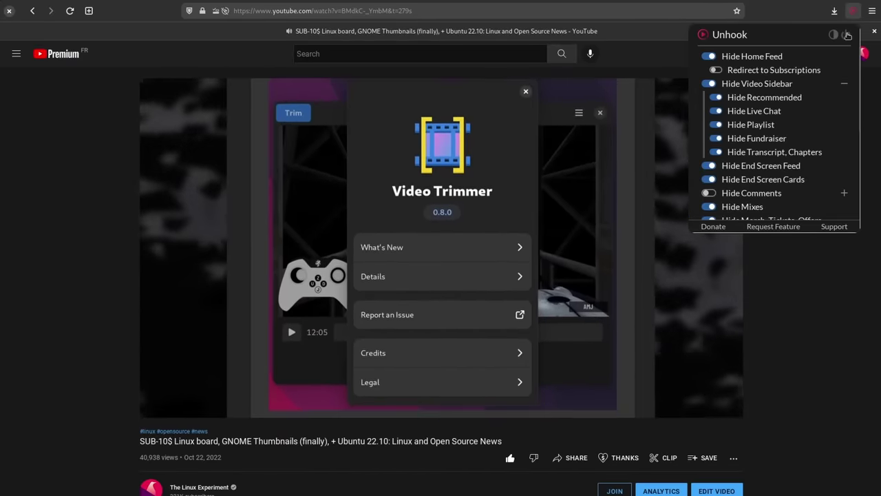
{"action": "left_click", "coordinate": [847, 34]}
{"action": "left_click", "coordinate": [847, 34]}
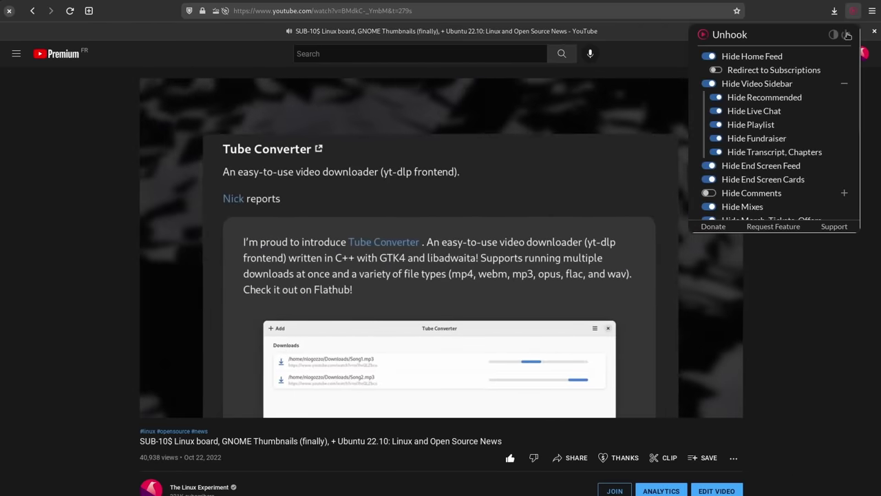
Step: Check the YouTube home page with Unhook active, then return to the video
{"action": "left_click", "coordinate": [16, 53]}
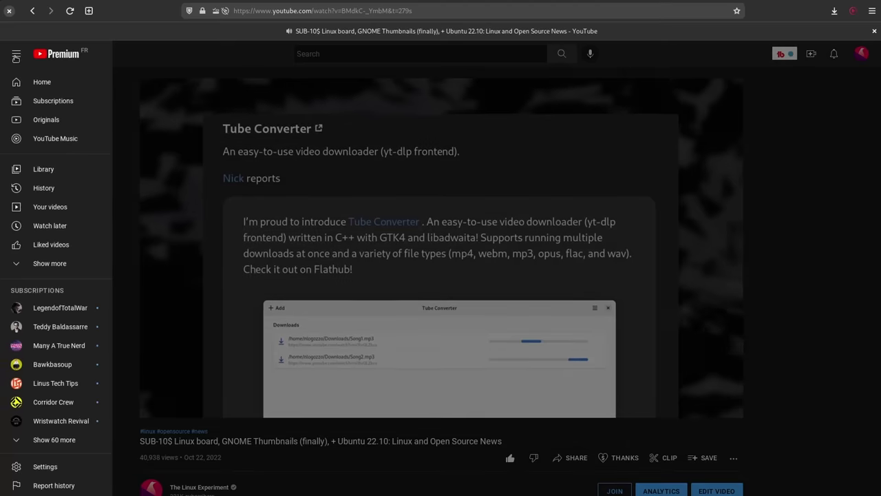
{"action": "left_click", "coordinate": [84, 84]}
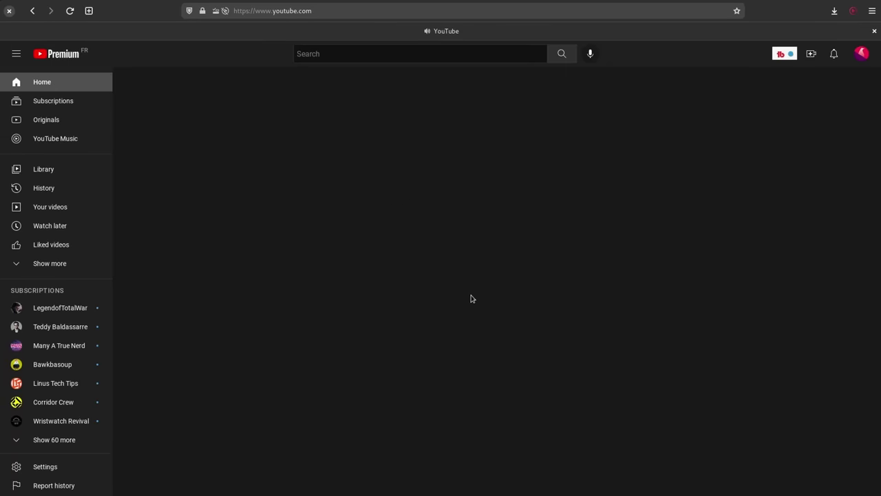
{"action": "key", "text": "alt+Left"}
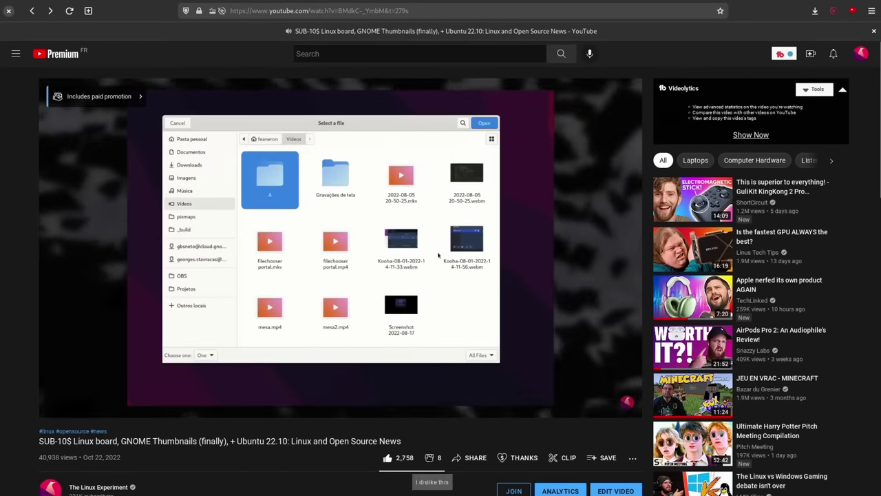
Step: Open Return YouTube Dislike's panel and settings, then play the video showing its dislike count
{"action": "left_click", "coordinate": [852, 10]}
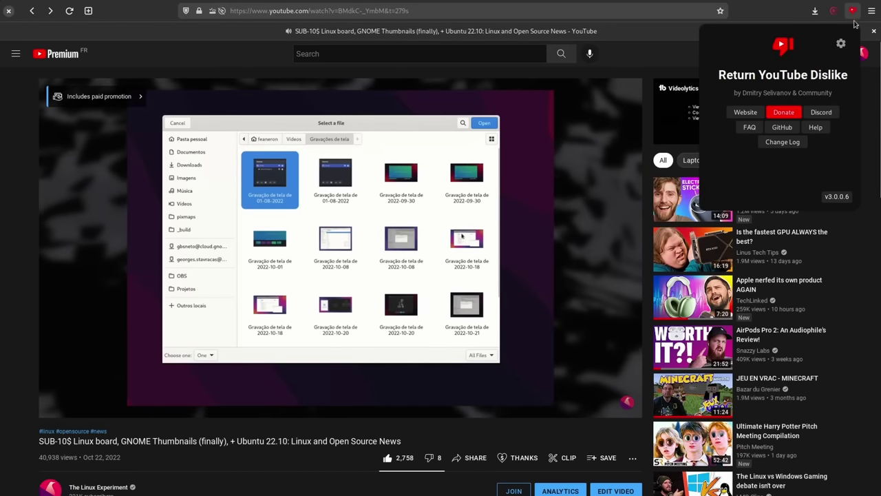
{"action": "left_click", "coordinate": [842, 44]}
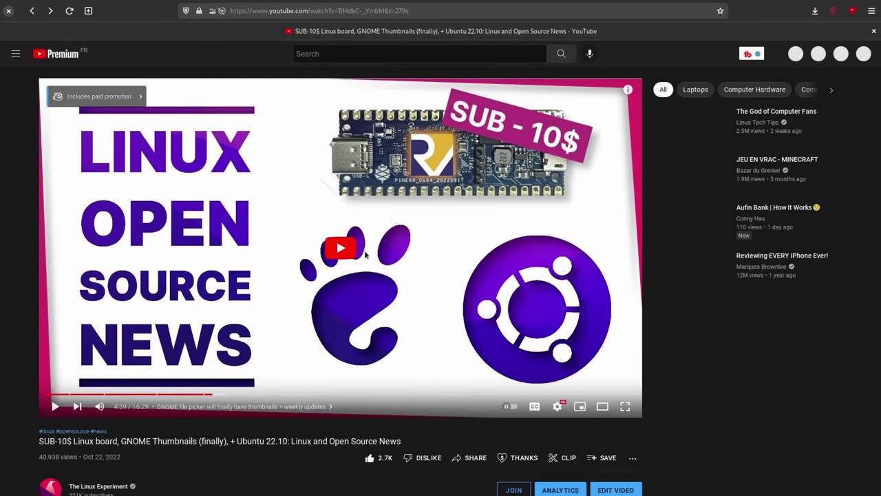
{"action": "left_click", "coordinate": [341, 249]}
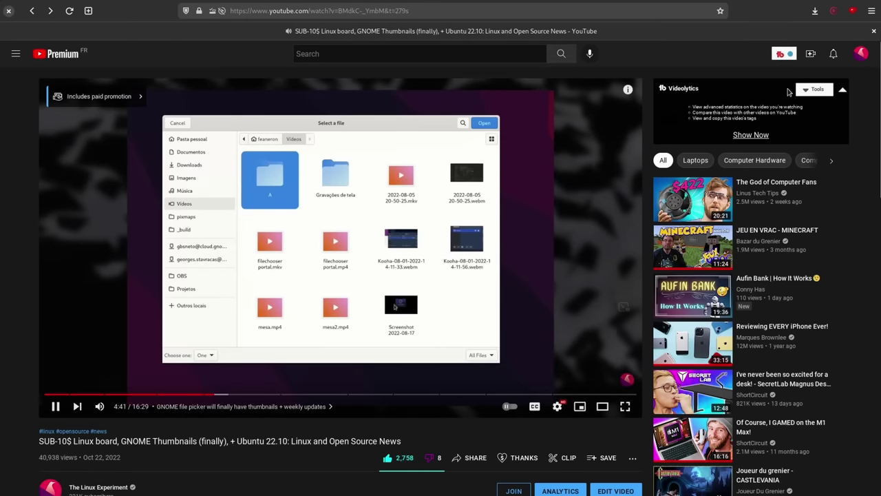
Step: Turn off Return YouTube Dislike's Colorize thumbs setting and go back to its main page
{"action": "left_click", "coordinate": [854, 11]}
{"action": "left_click", "coordinate": [841, 43]}
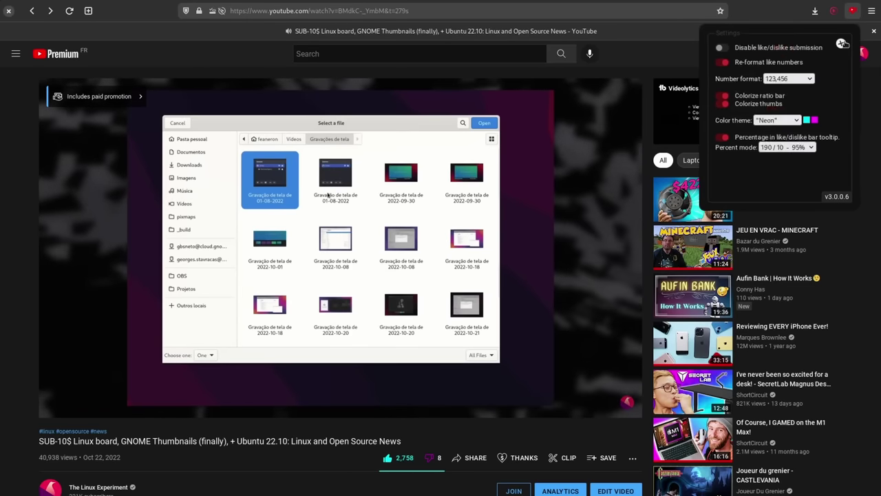
{"action": "left_click", "coordinate": [725, 102]}
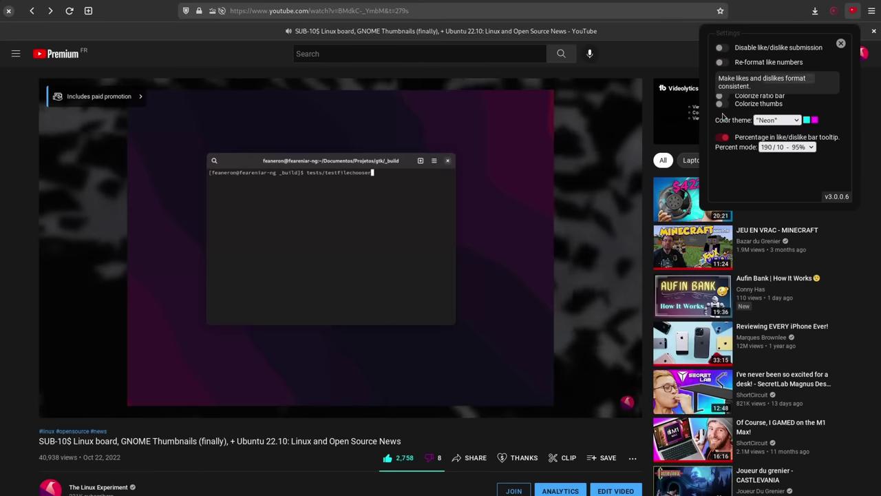
{"action": "left_click", "coordinate": [841, 44]}
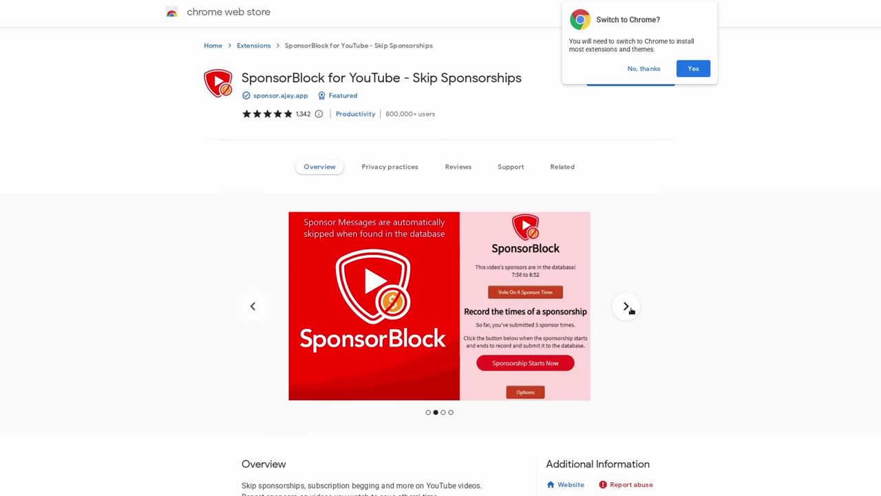
Step: Advance SponsorBlock's listing to its third screenshot and scroll down to the Overview description
{"action": "left_click", "coordinate": [629, 307]}
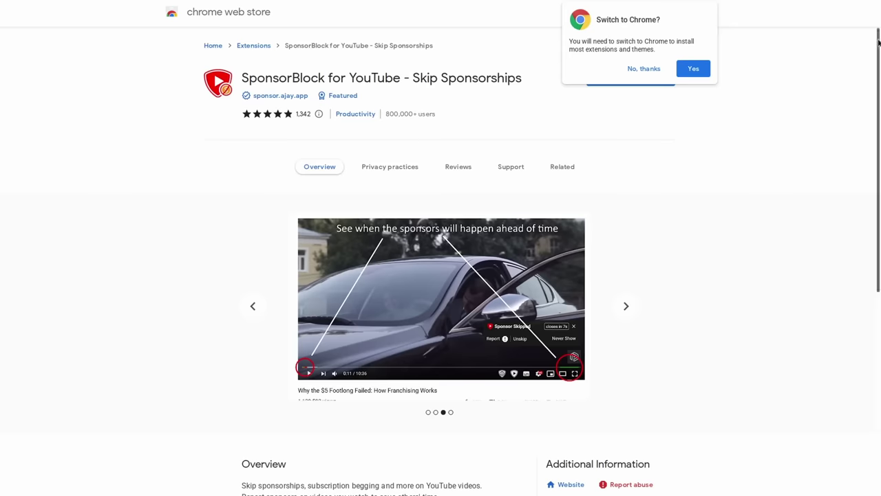
{"action": "left_click_drag", "start_coordinate": [878, 43], "coordinate": [856, 221]}
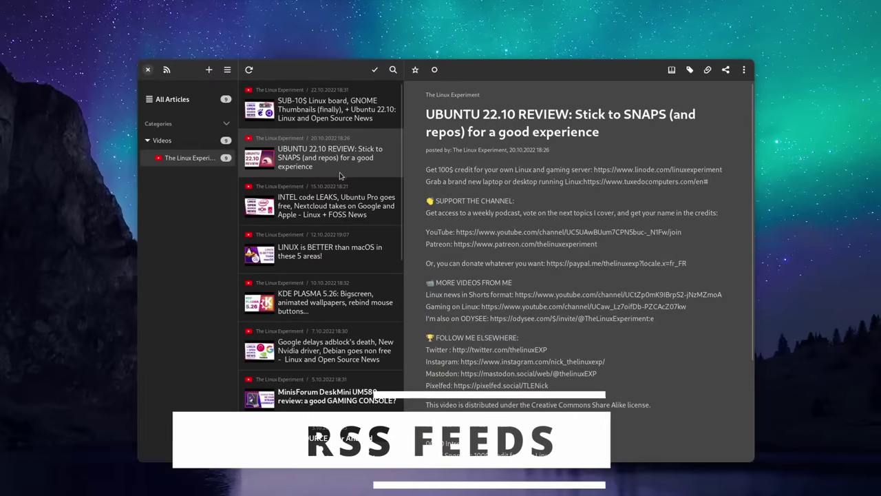
Step: Read every Linux Experiment article, from LINUX is BETTER than macOS through 14h OF BATTERY LIFE
{"action": "left_click", "coordinate": [330, 219]}
{"action": "left_click", "coordinate": [329, 251]}
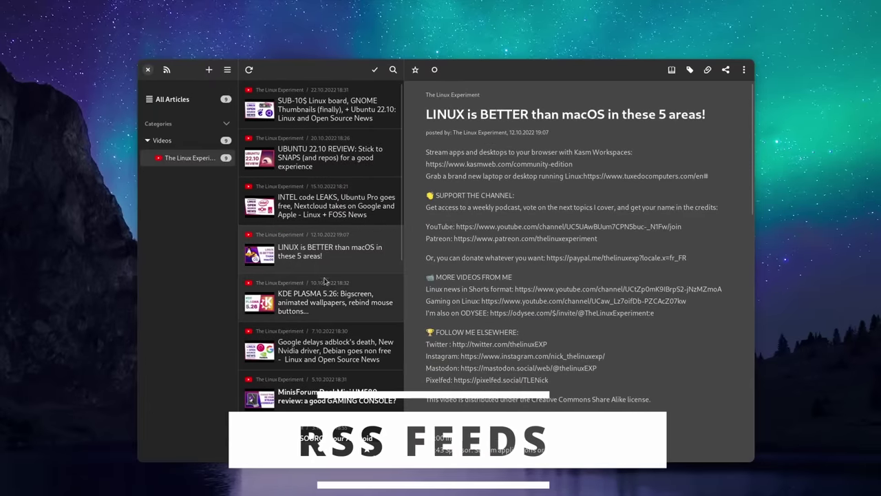
{"action": "left_click", "coordinate": [328, 283]}
{"action": "left_click", "coordinate": [327, 279]}
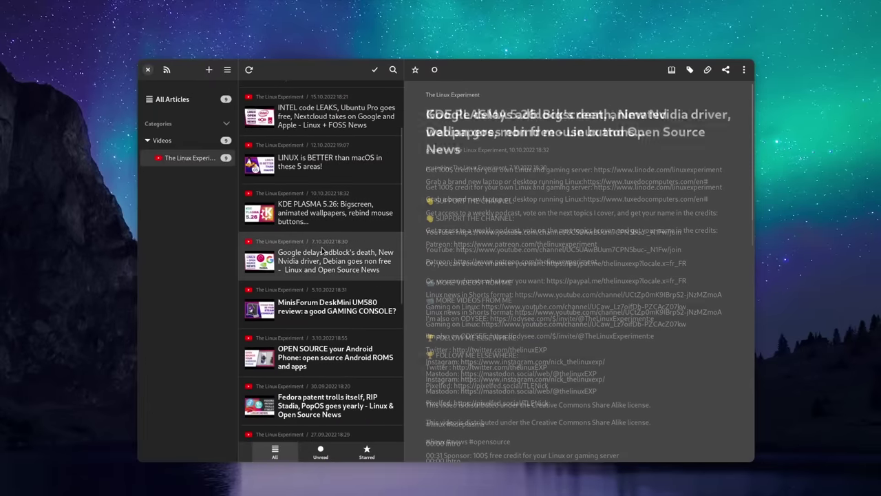
{"action": "left_click", "coordinate": [322, 251]}
{"action": "left_click", "coordinate": [323, 252]}
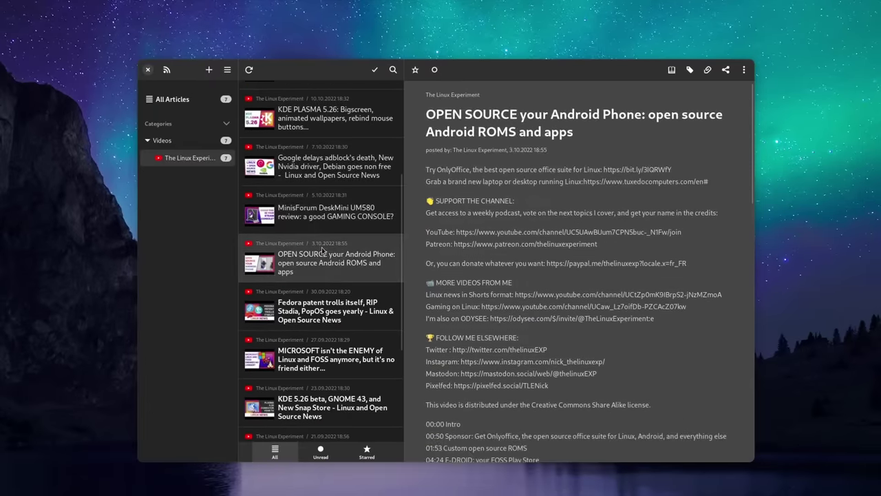
{"action": "left_click", "coordinate": [322, 251]}
{"action": "left_click", "coordinate": [322, 251]}
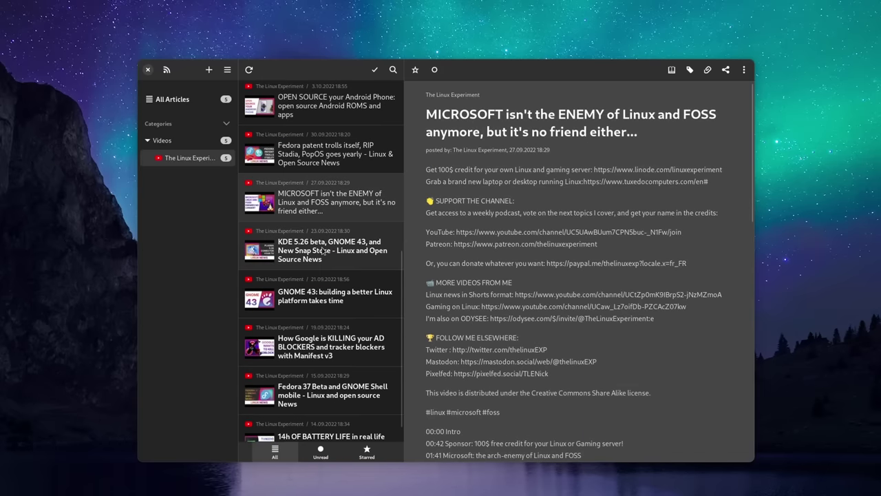
{"action": "left_click", "coordinate": [323, 251]}
{"action": "left_click", "coordinate": [322, 253]}
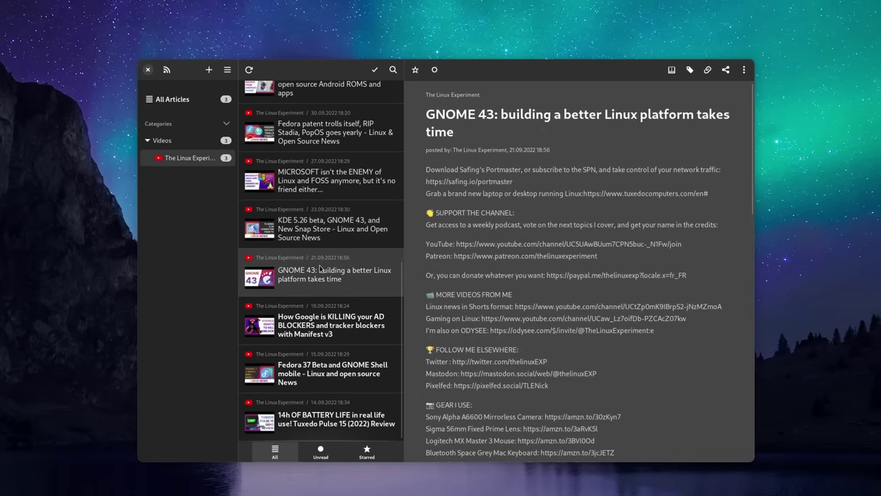
{"action": "left_click", "coordinate": [324, 323]}
{"action": "left_click", "coordinate": [325, 366]}
{"action": "left_click", "coordinate": [331, 418]}
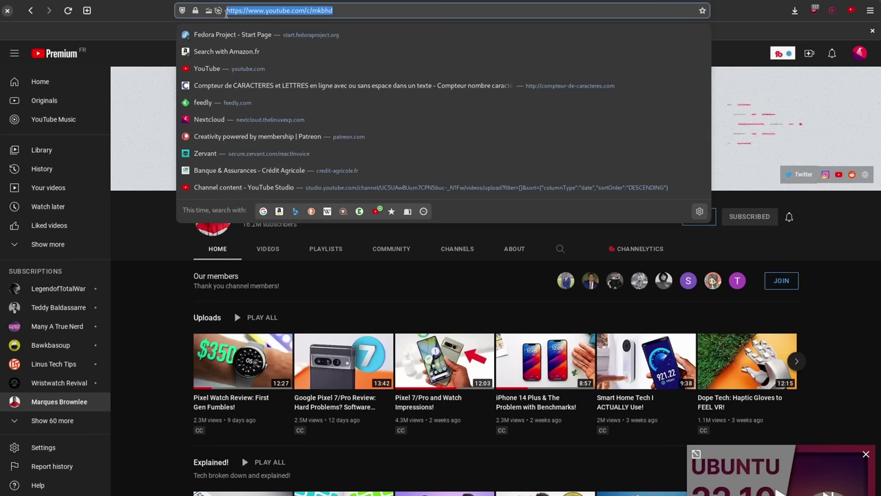
Step: Copy the Marques Brownlee channel's youtube.com/c/mkbhd address from the address bar
{"action": "right_click", "coordinate": [263, 12]}
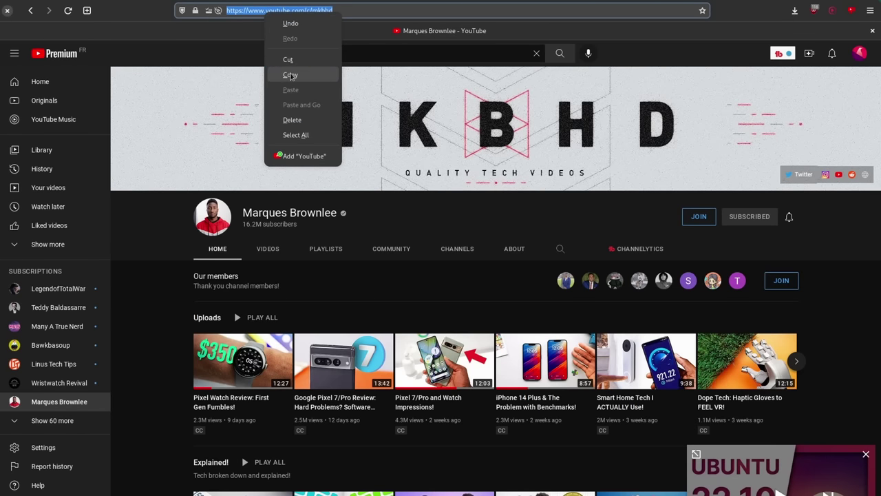
{"action": "left_click", "coordinate": [290, 76]}
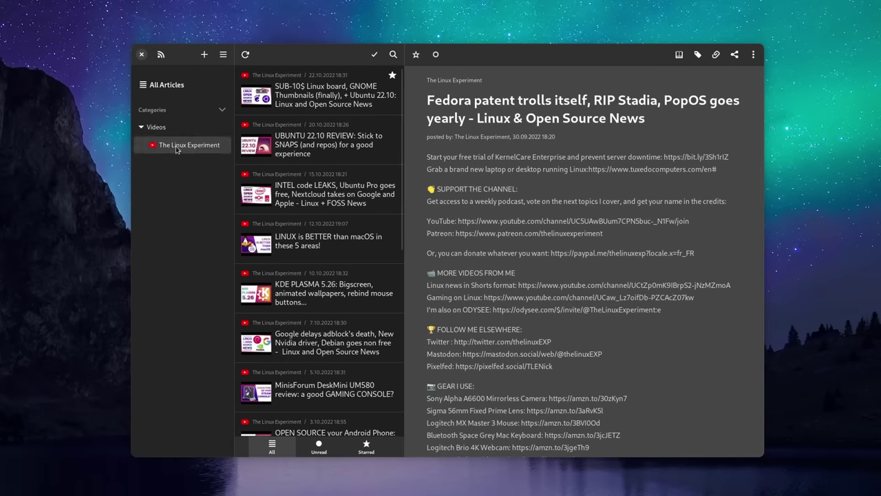
Step: Add the pasted Marques Brownlee channel URL as a feed under Videos and select it
{"action": "left_click", "coordinate": [190, 115]}
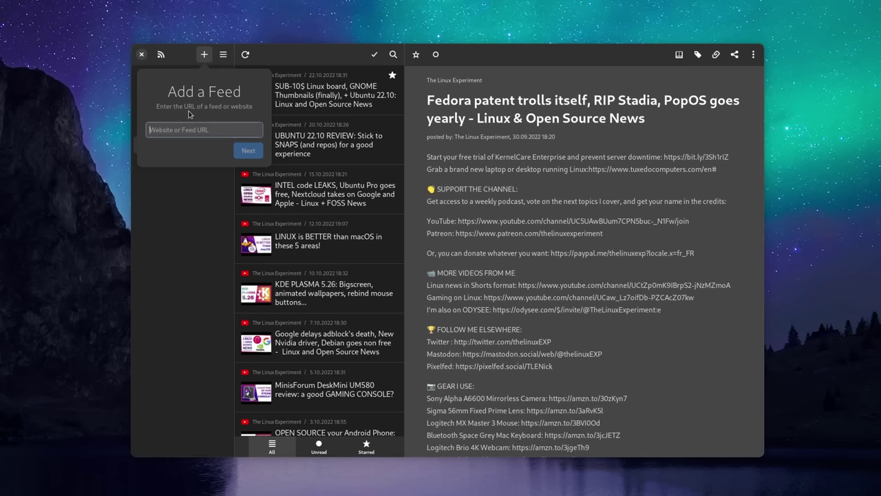
{"action": "left_click", "coordinate": [249, 150]}
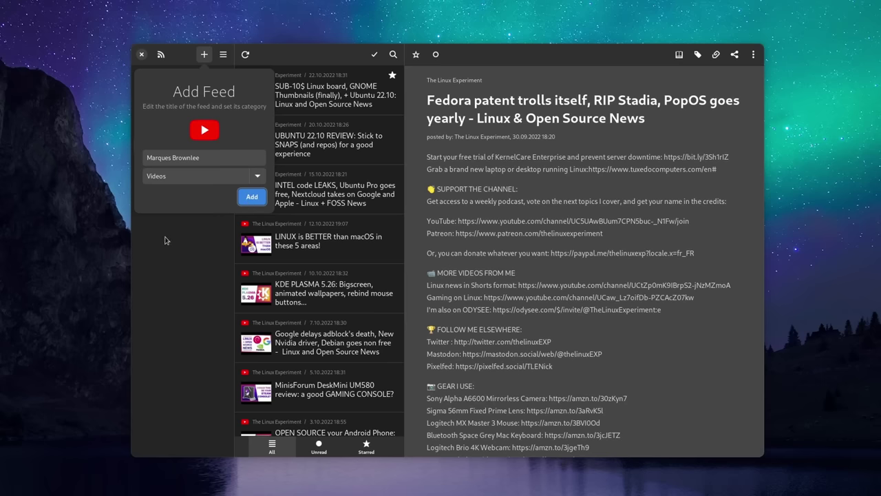
{"action": "left_click", "coordinate": [254, 199]}
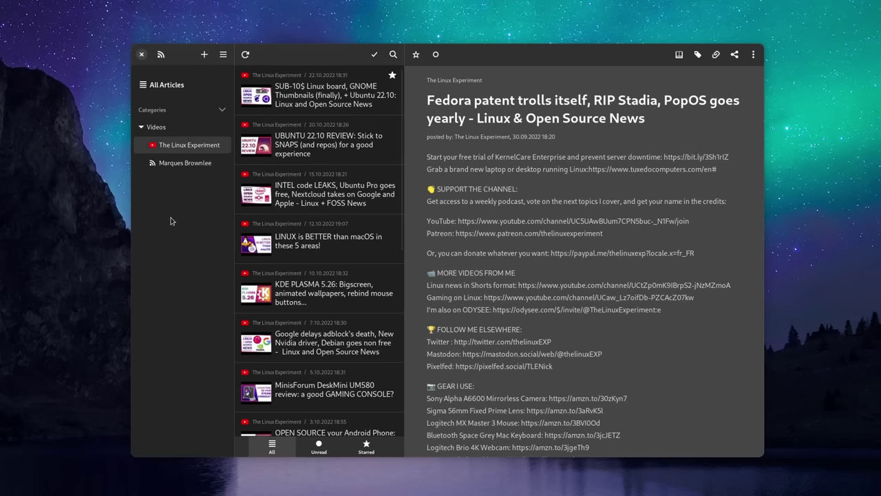
{"action": "left_click", "coordinate": [167, 164]}
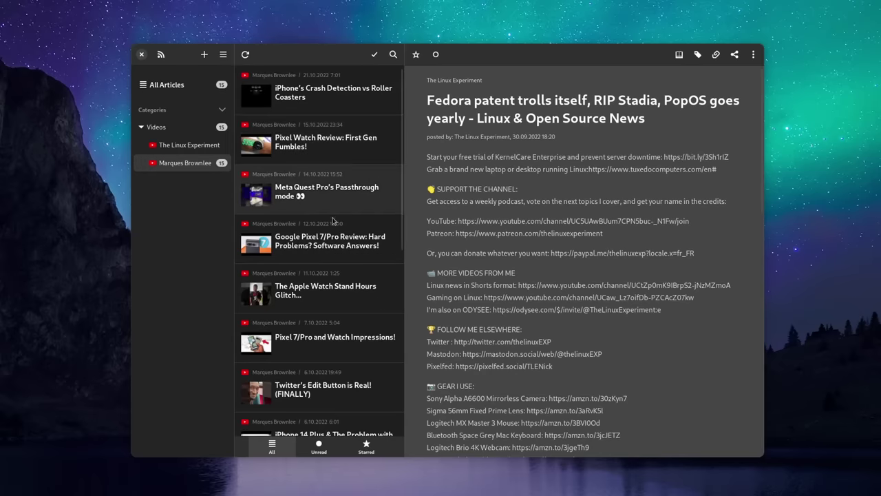
Step: Read the newest Marques Brownlee articles, from Pixel Watch Review to Pixel 7/Pro and Watch Impressions
{"action": "left_click", "coordinate": [318, 104]}
{"action": "left_click", "coordinate": [327, 145]}
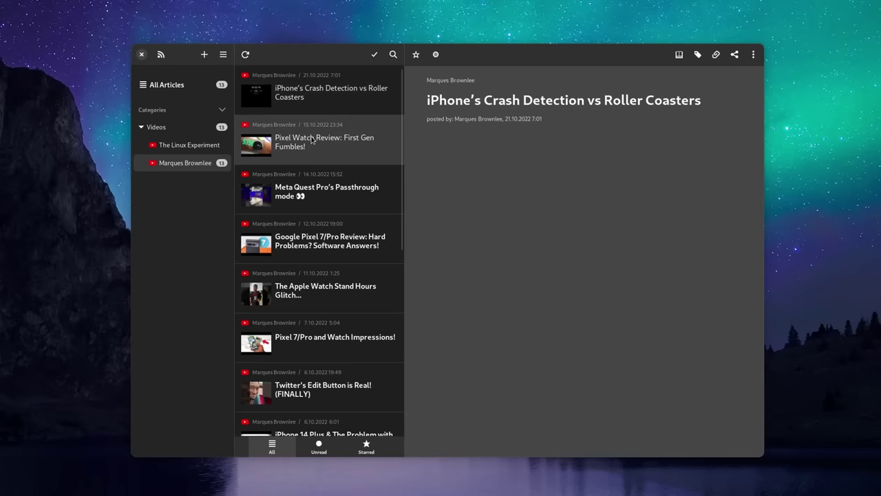
{"action": "left_click", "coordinate": [312, 174]}
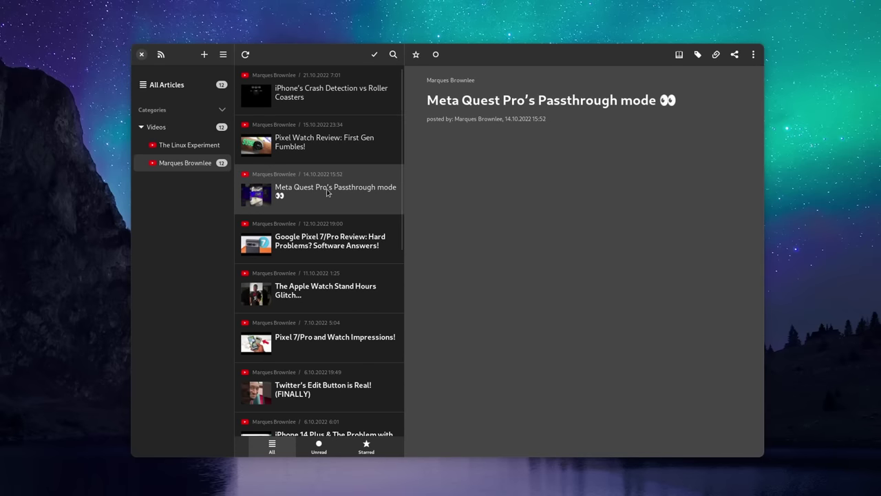
{"action": "left_click", "coordinate": [310, 230]}
{"action": "left_click", "coordinate": [330, 303]}
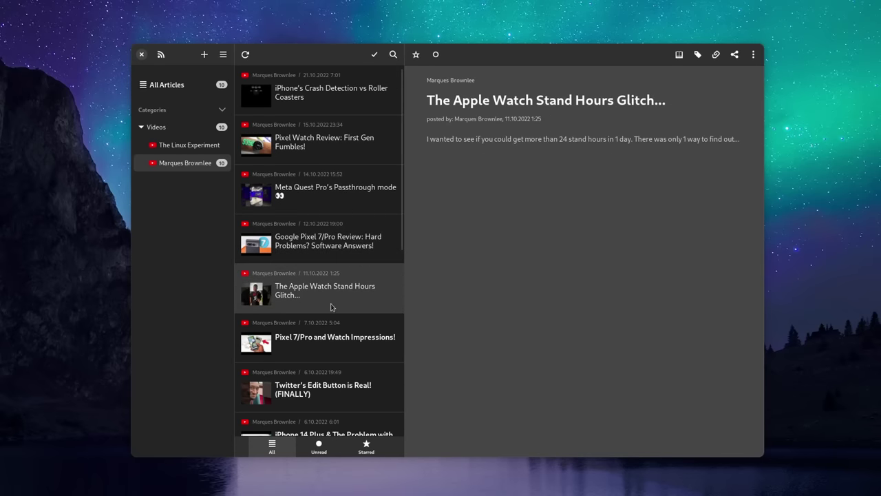
{"action": "left_click", "coordinate": [327, 322]}
Step: Read articles through Dope Tech haptic gloves, watch the iPhone 14 Plus video, then show all Videos
{"action": "scroll", "coordinate": [337, 289], "scroll_direction": "down", "scroll_amount": 2}
{"action": "left_click", "coordinate": [326, 307]}
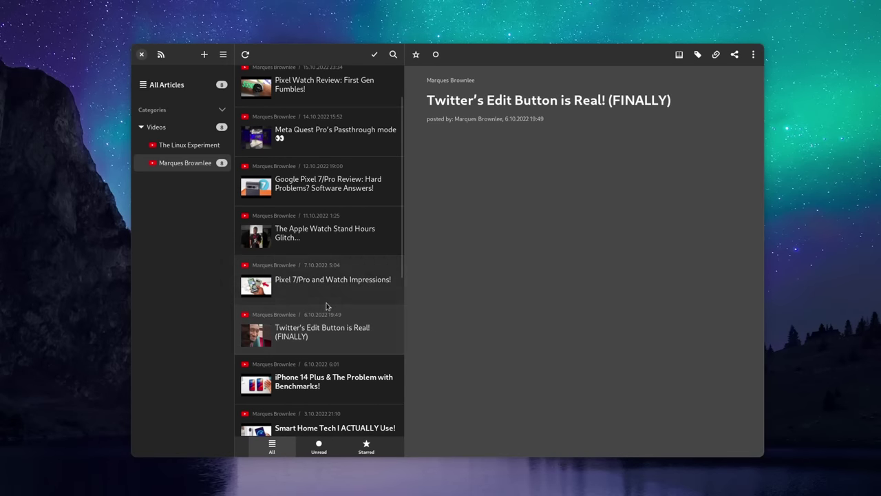
{"action": "scroll", "coordinate": [326, 302], "scroll_direction": "down", "scroll_amount": 3}
{"action": "left_click", "coordinate": [328, 303]}
{"action": "scroll", "coordinate": [326, 303], "scroll_direction": "down", "scroll_amount": 2}
{"action": "left_click", "coordinate": [331, 261]}
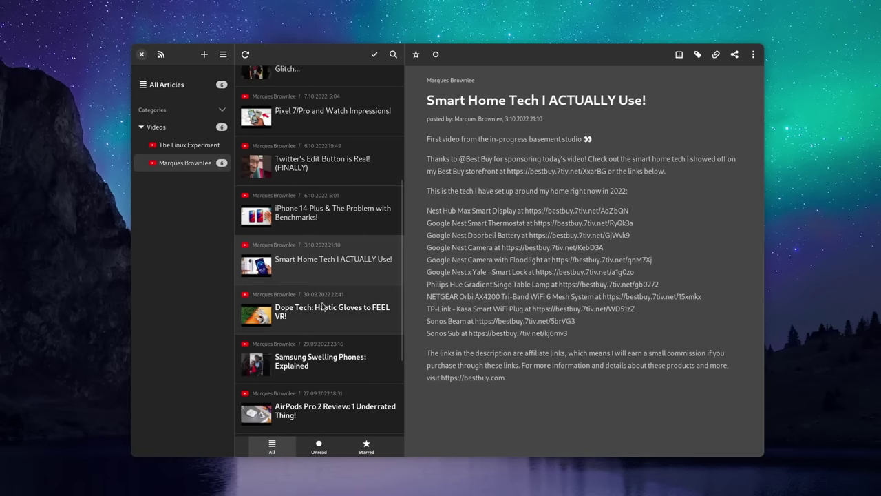
{"action": "left_click", "coordinate": [329, 309]}
{"action": "left_click", "coordinate": [320, 216]}
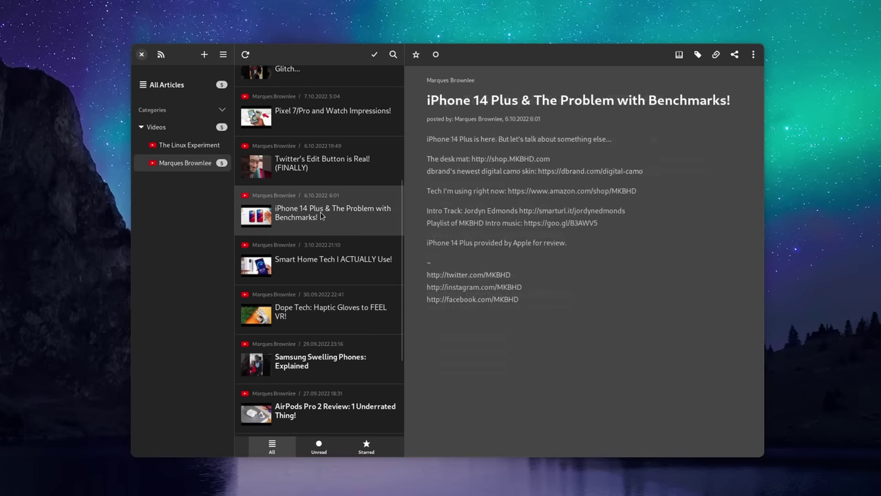
{"action": "left_click", "coordinate": [503, 97]}
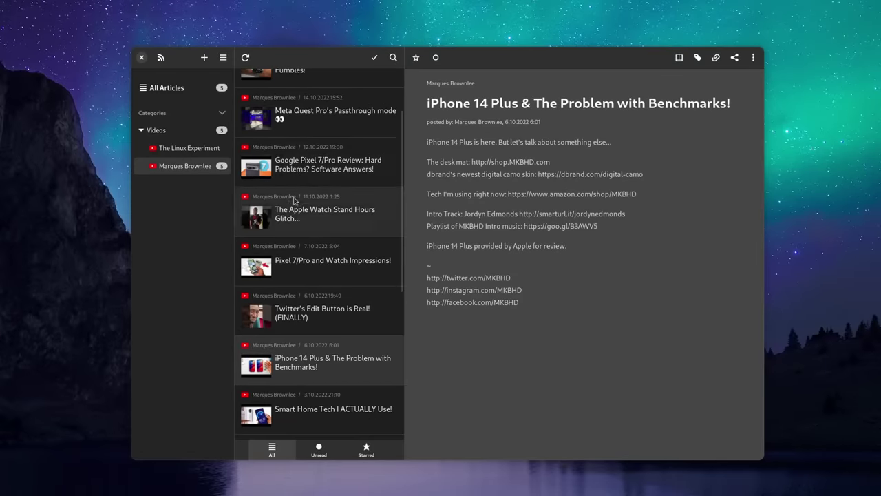
{"action": "left_click", "coordinate": [155, 129]}
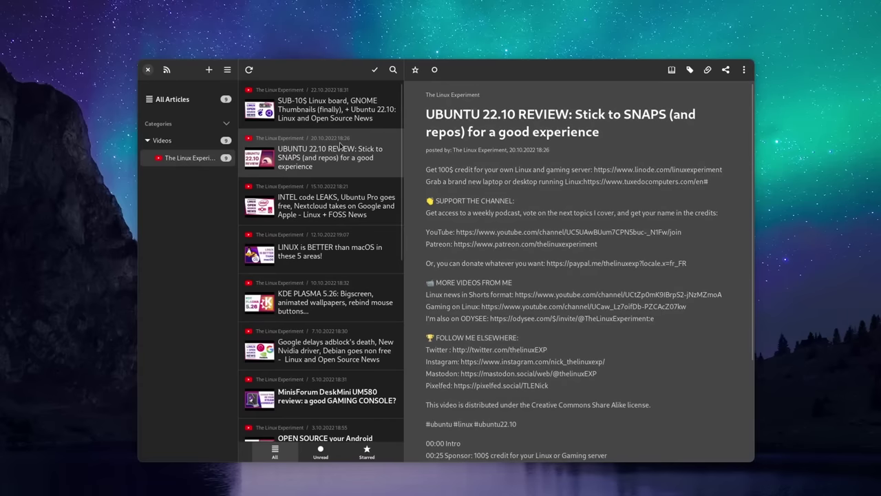
Step: Read Linux Experiment articles from INTEL code LEAKS to Fedora patent trolls, checking download resolutions
{"action": "left_click", "coordinate": [336, 197]}
{"action": "left_click", "coordinate": [326, 252]}
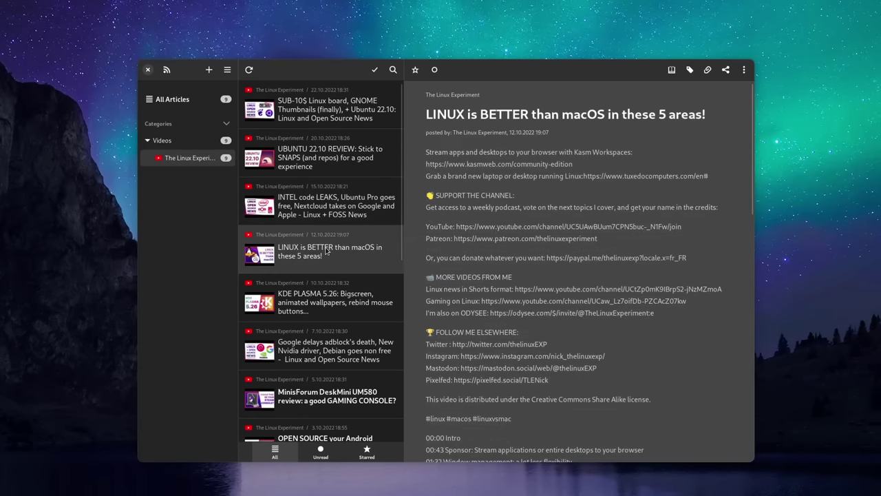
{"action": "left_click", "coordinate": [324, 290]}
{"action": "scroll", "coordinate": [323, 275], "scroll_direction": "down", "scroll_amount": 3}
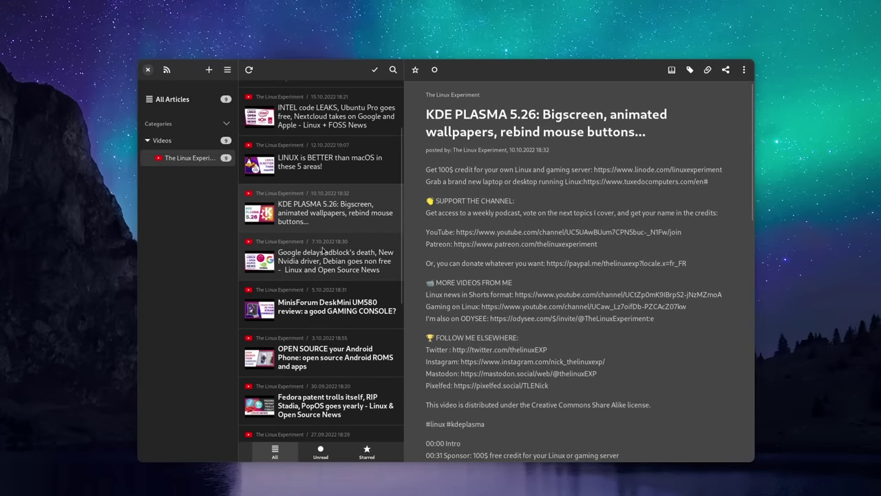
{"action": "left_click", "coordinate": [323, 251]}
{"action": "scroll", "coordinate": [323, 251], "scroll_direction": "down", "scroll_amount": 2}
{"action": "left_click", "coordinate": [322, 251]}
{"action": "scroll", "coordinate": [322, 252], "scroll_direction": "down", "scroll_amount": 1}
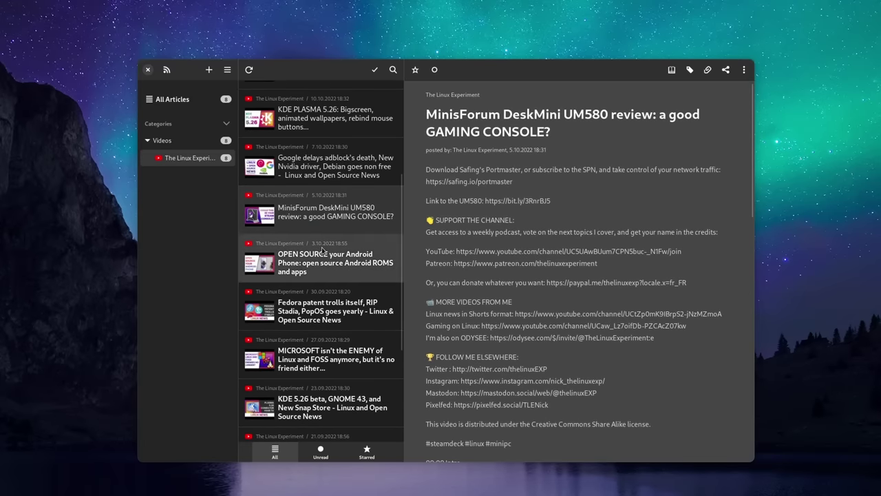
{"action": "left_click", "coordinate": [322, 251]}
{"action": "scroll", "coordinate": [322, 251], "scroll_direction": "down", "scroll_amount": 1}
{"action": "left_click", "coordinate": [322, 251]}
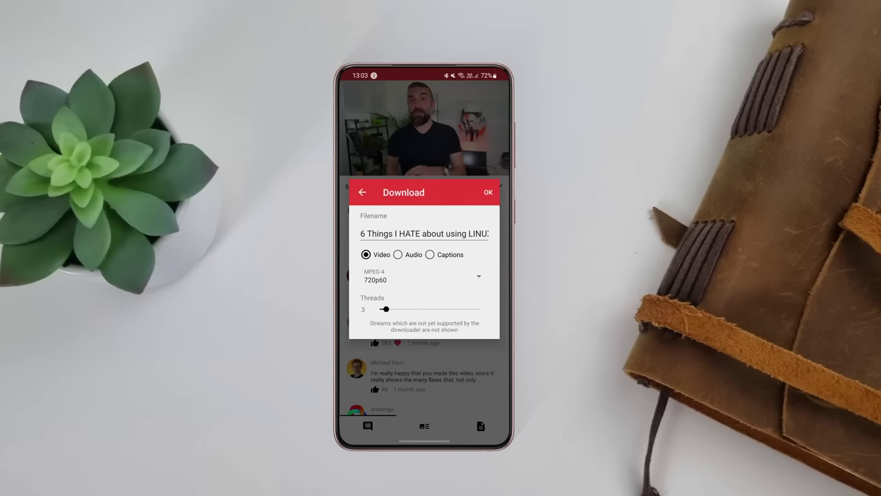
{"action": "left_click", "coordinate": [479, 276]}
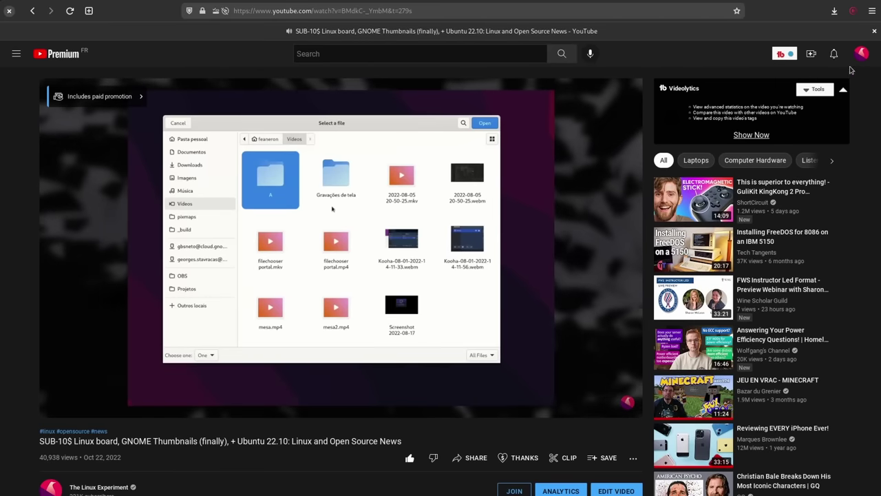
Step: On YouTube, switch Unhook on and turn off Hide Video Sidebar to keep recommendations
{"action": "left_click", "coordinate": [853, 13]}
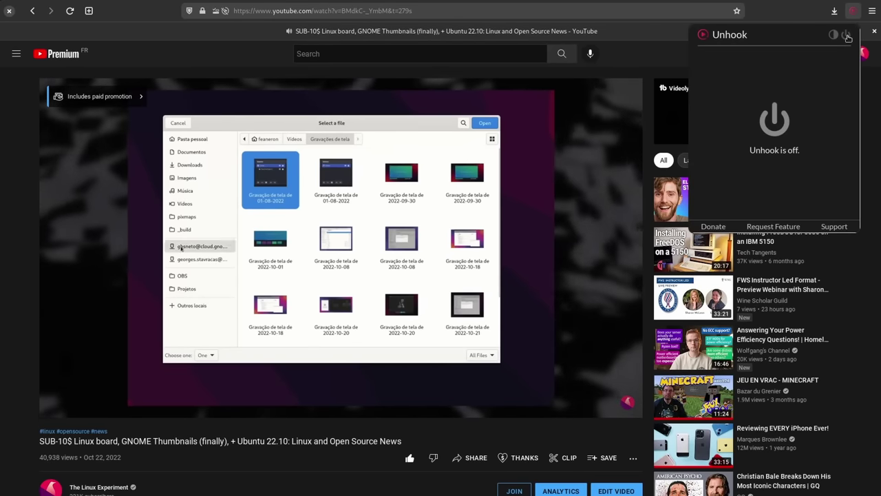
{"action": "left_click", "coordinate": [846, 35]}
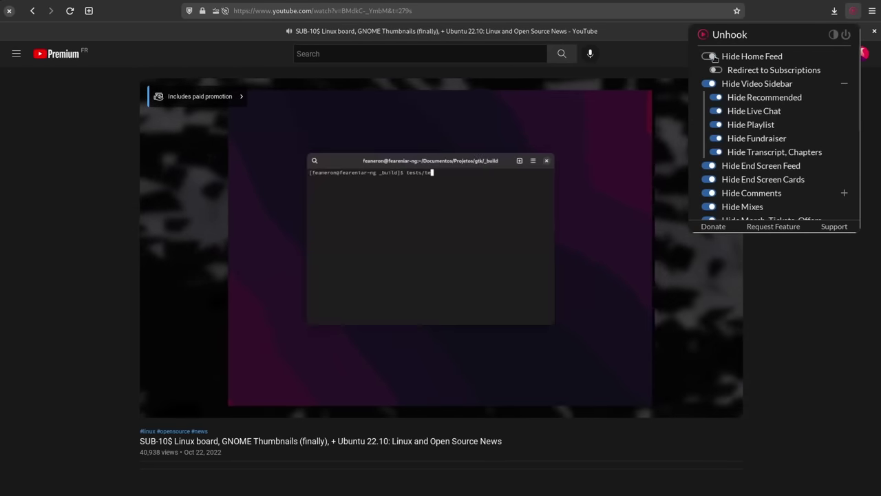
{"action": "left_click", "coordinate": [707, 83]}
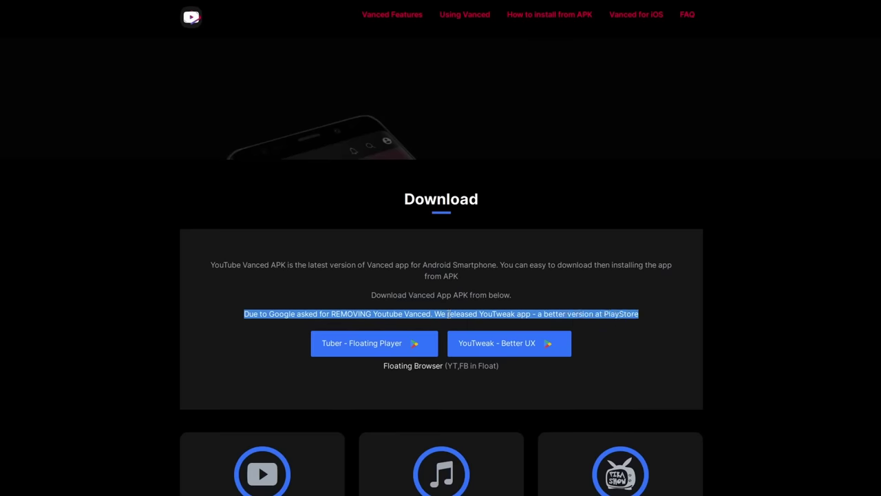
{"action": "scroll", "coordinate": [449, 314], "scroll_direction": "down", "scroll_amount": 6}
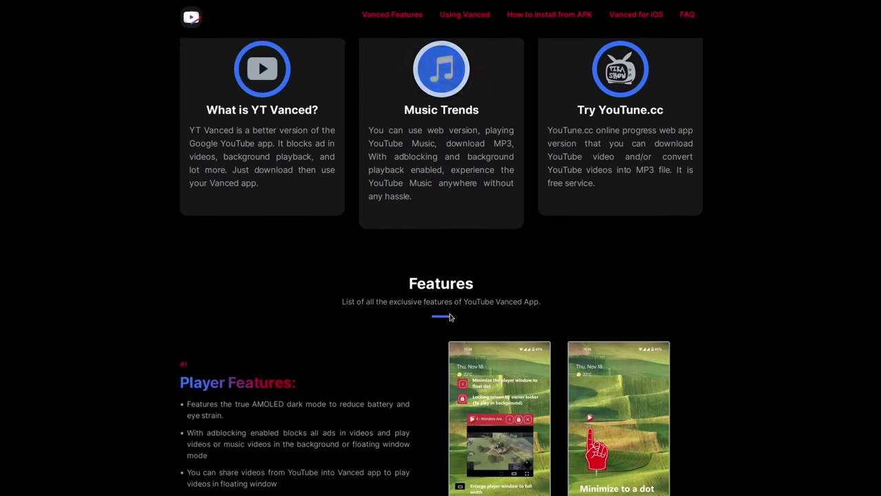
{"action": "scroll", "coordinate": [450, 315], "scroll_direction": "down", "scroll_amount": 1}
{"action": "scroll", "coordinate": [450, 316], "scroll_direction": "down", "scroll_amount": 1}
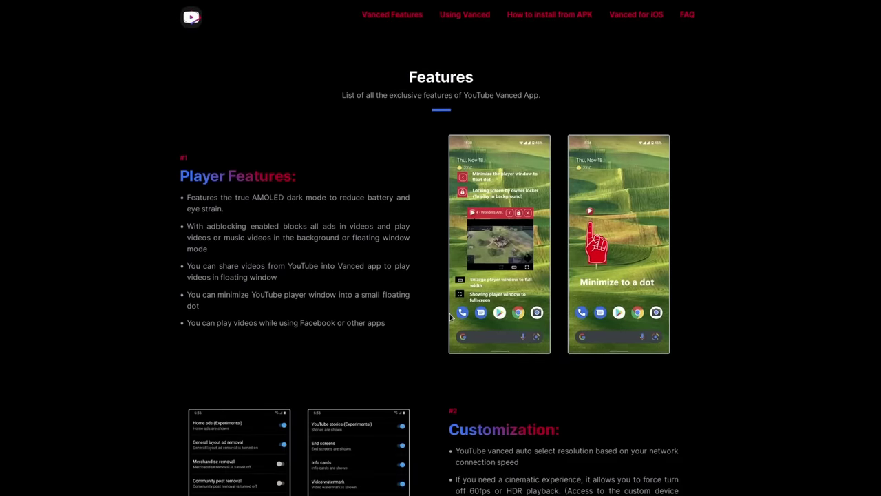